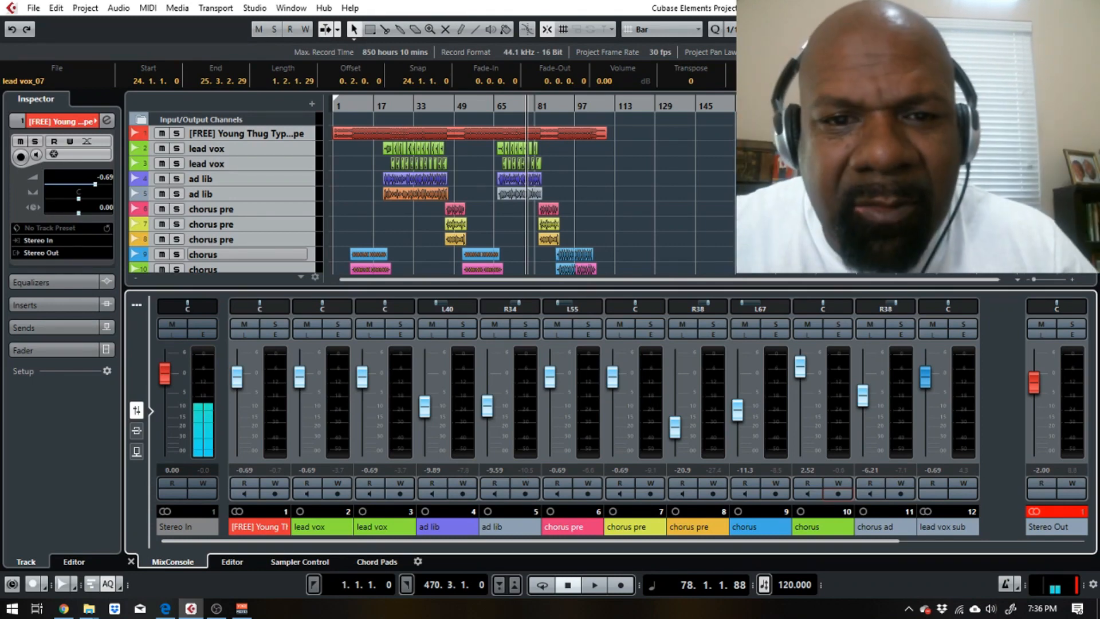
- Link the selected mixer channels and lower their faders together during playback, bringing Stereo Out to -7.78 dB
left_click(1073, 279)
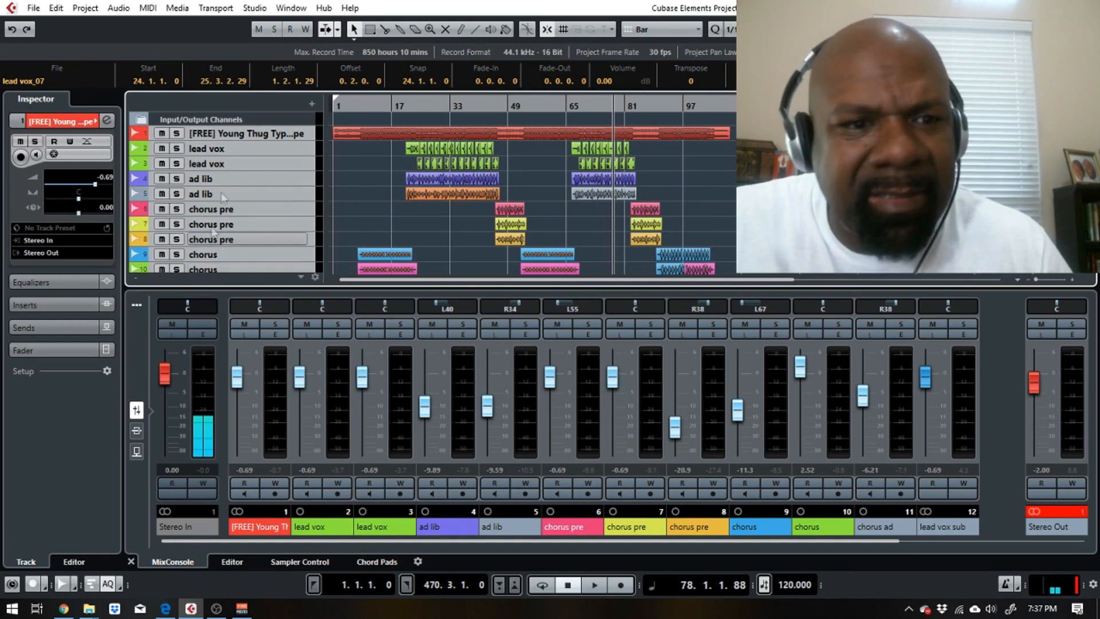
right_click(938, 431)
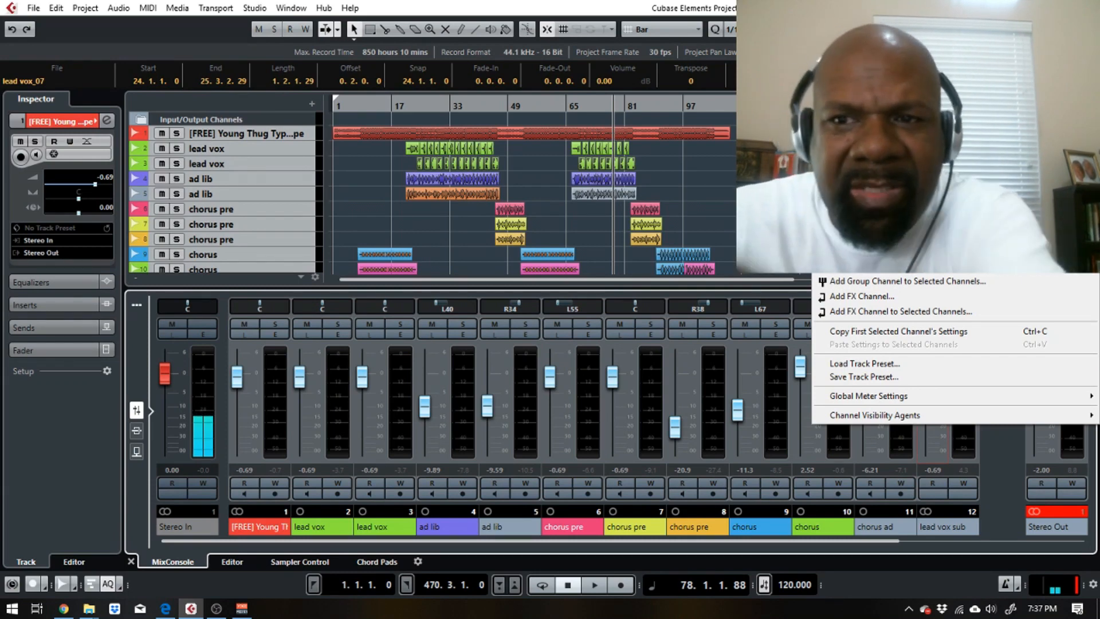
left_click(871, 244)
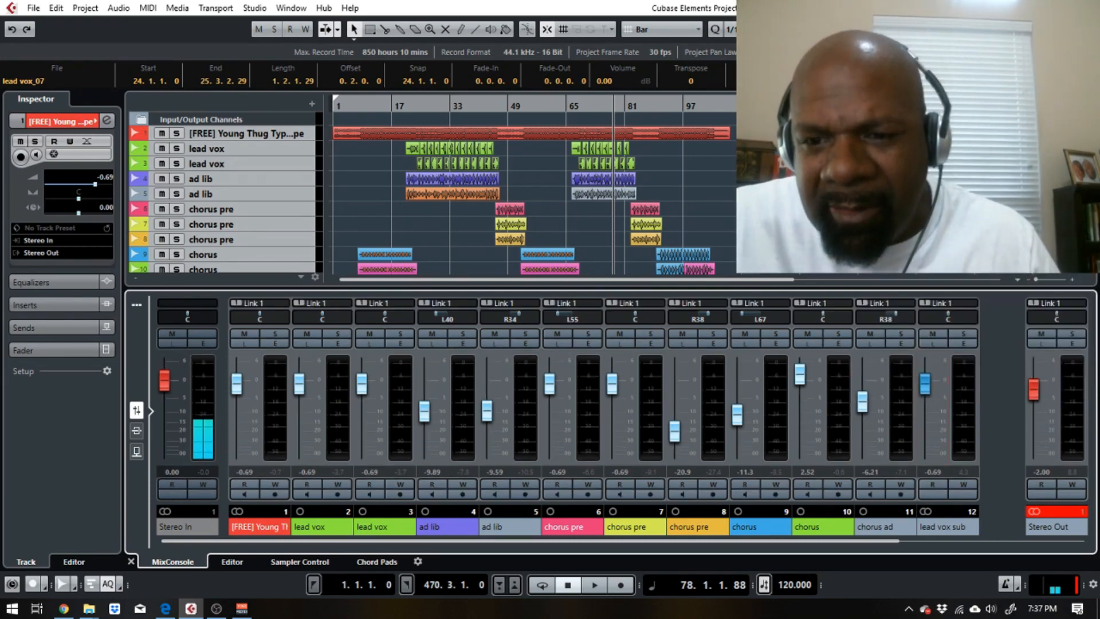
left_click(800, 379)
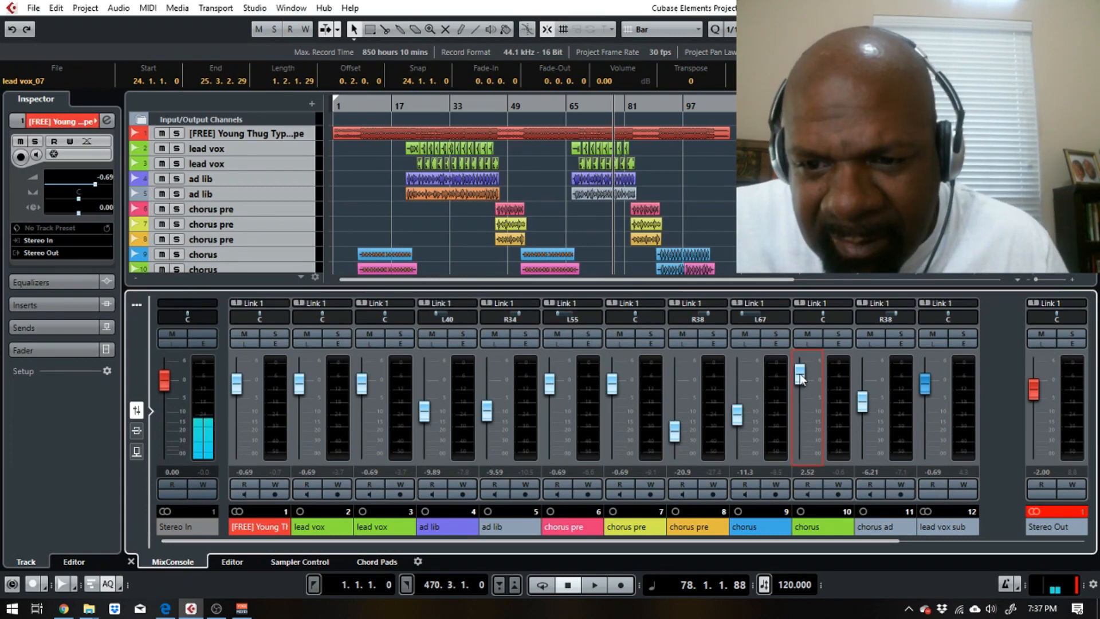
left_click(454, 106)
key("space")
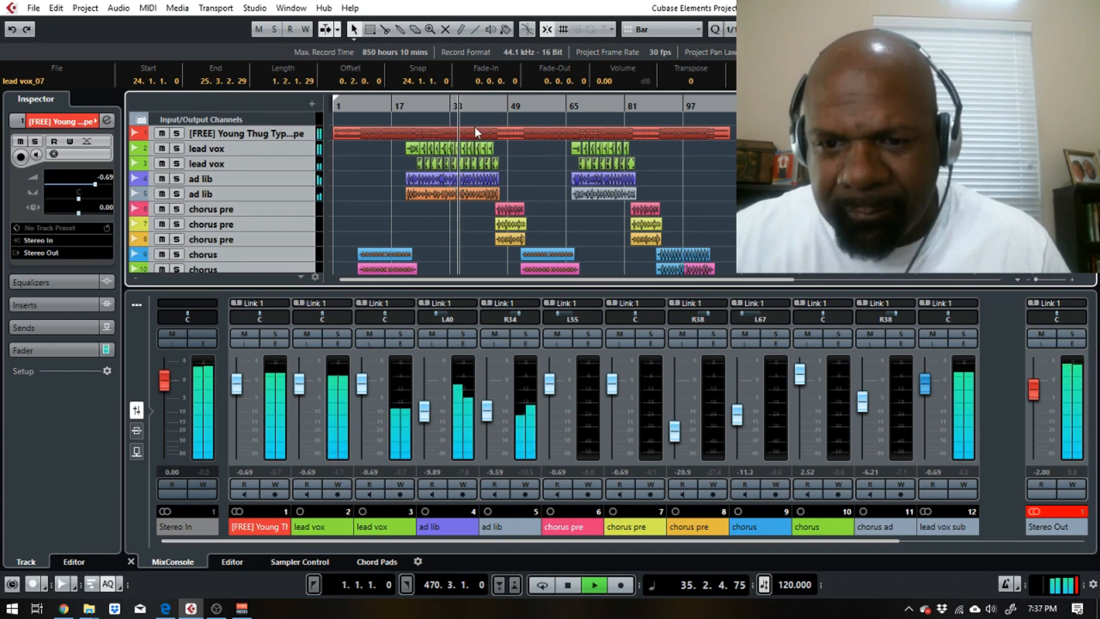
left_click_drag(795, 375, 799, 396)
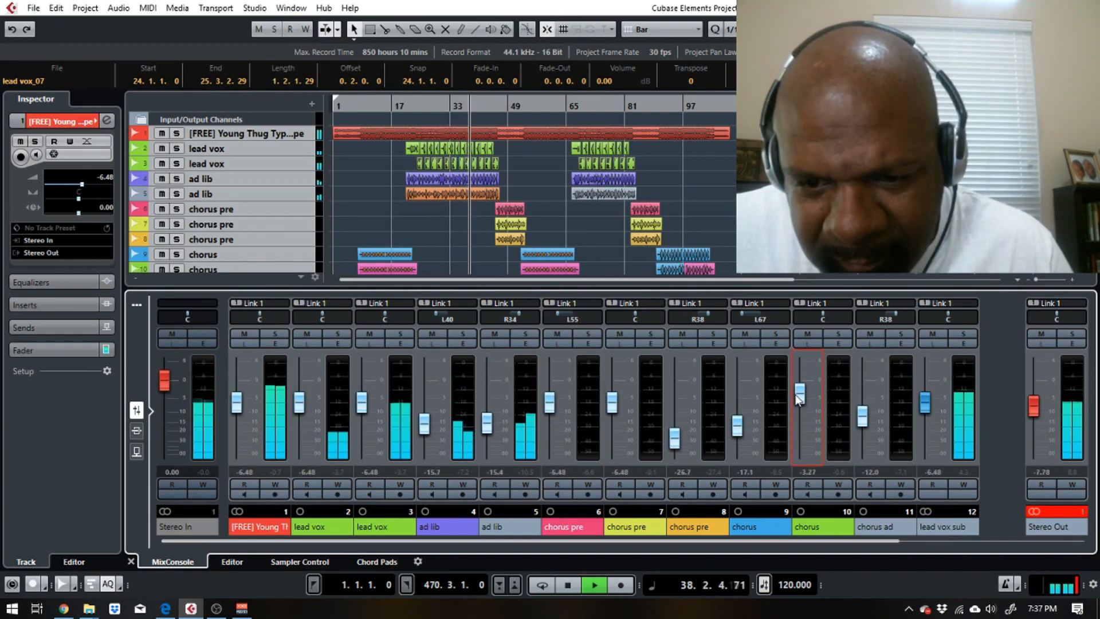
left_click(1071, 473)
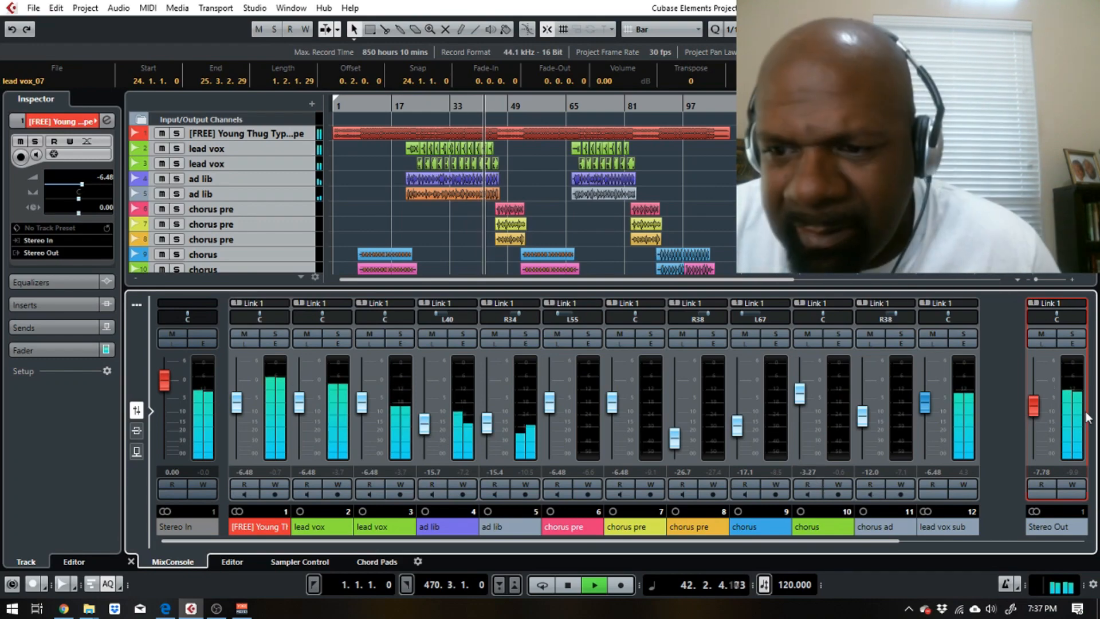
- Unlink the mixer channels and stop playback
right_click(941, 370)
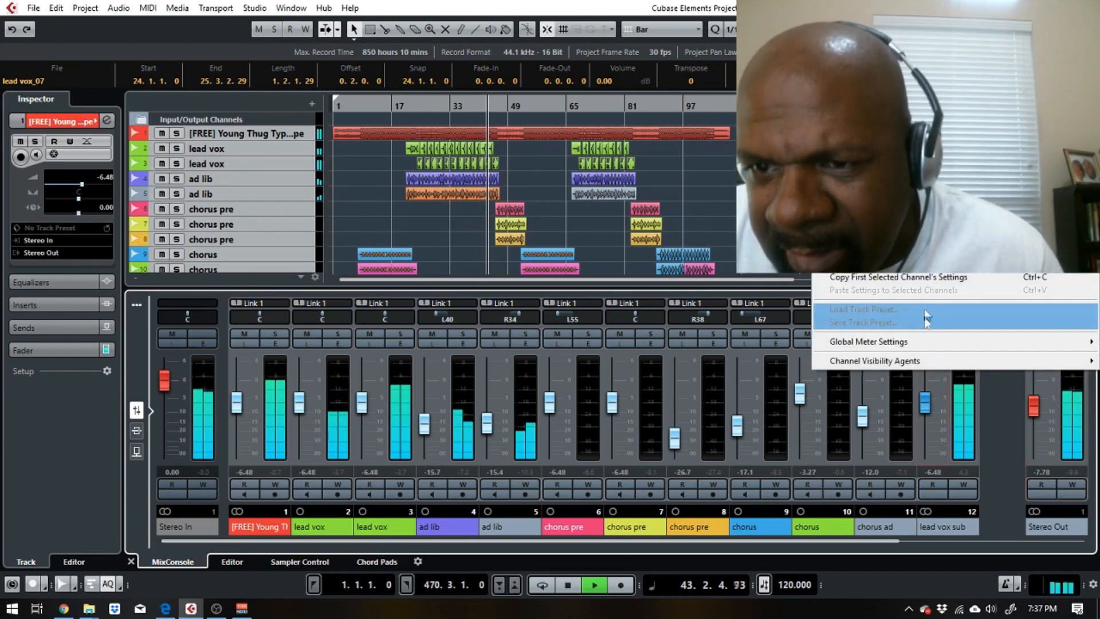
left_click(917, 258)
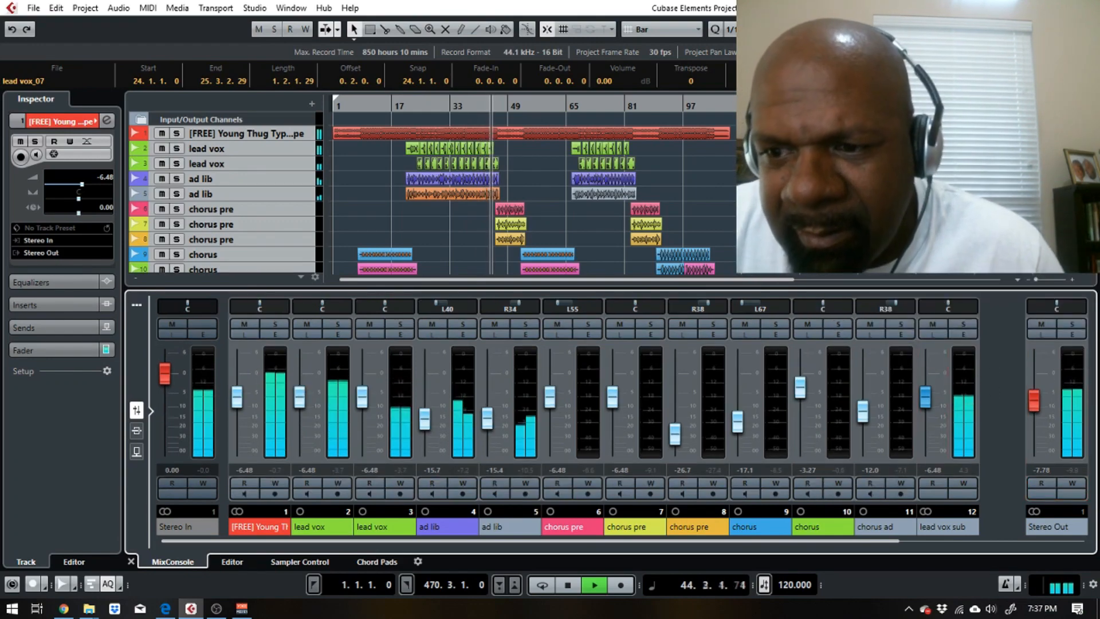
key("space")
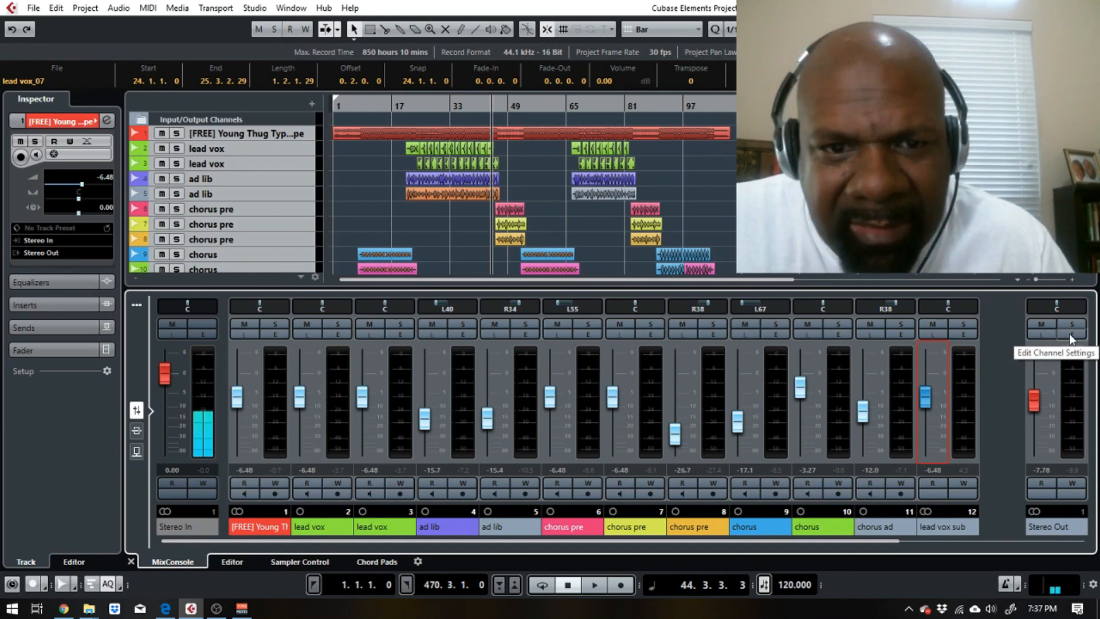
- Select the first ad lib track, then open the Stereo Out channel settings and show the channel equalizer
right_click(260, 181)
left_click(260, 181)
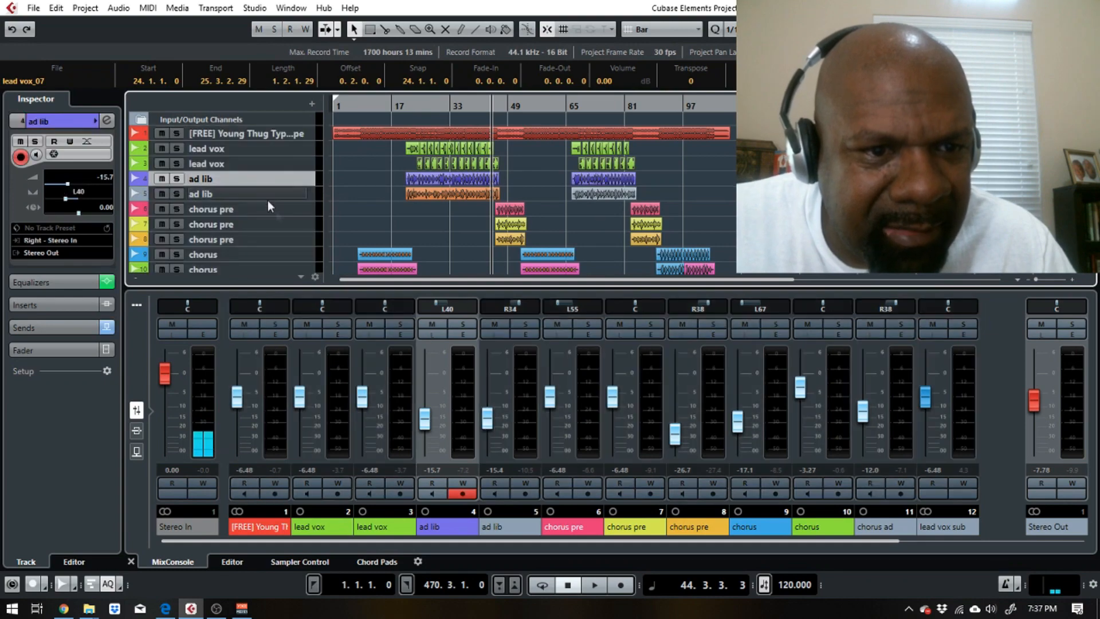
left_click(1080, 337)
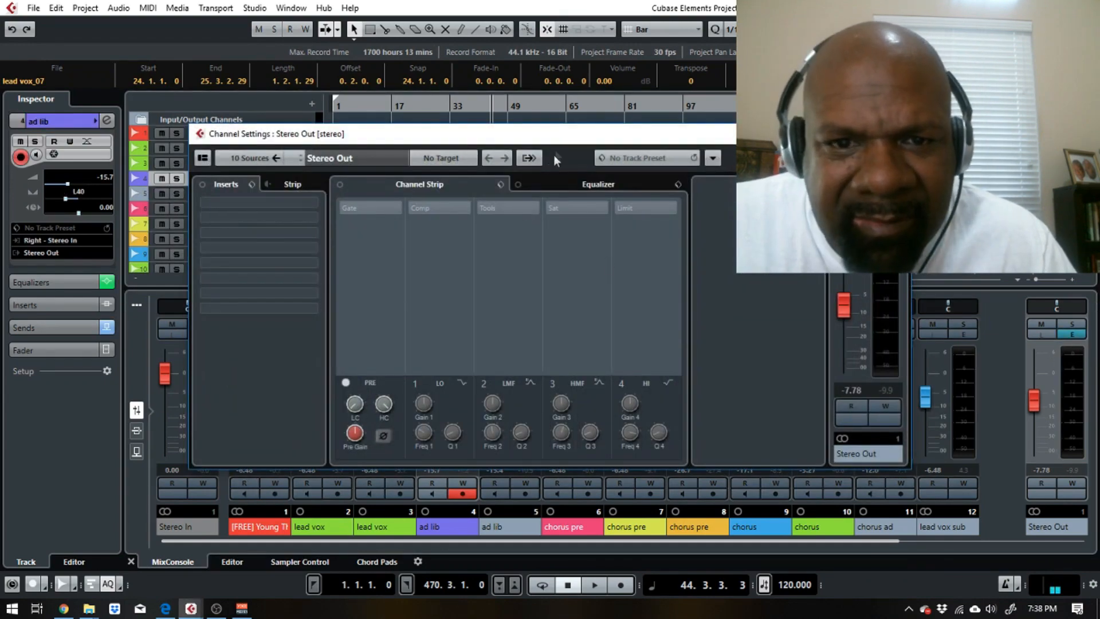
left_click_drag(553, 151, 447, 223)
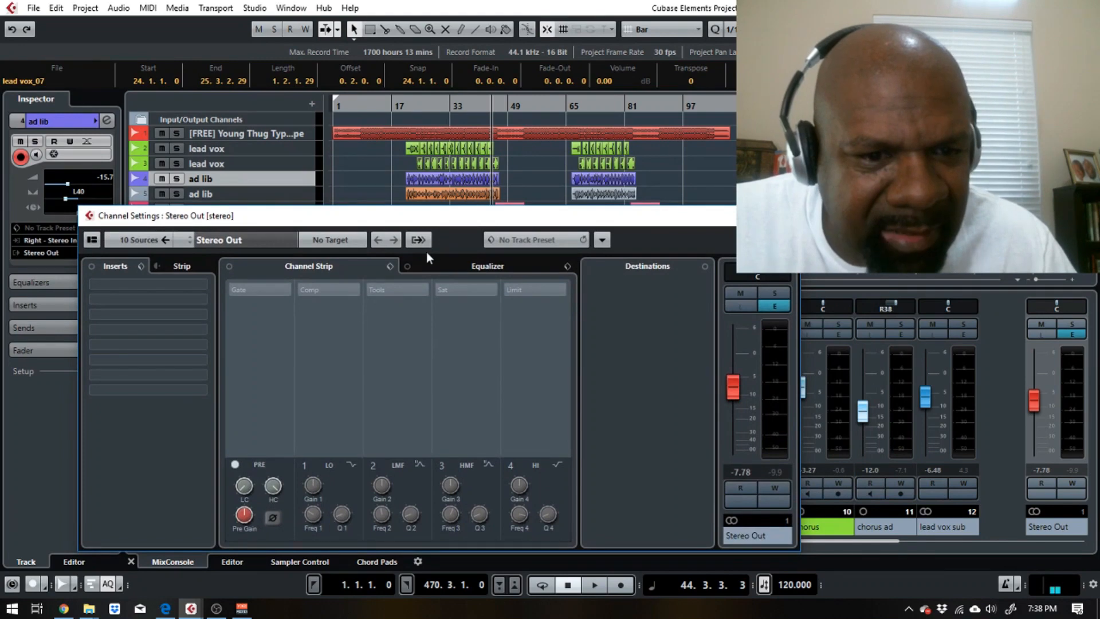
left_click(491, 271)
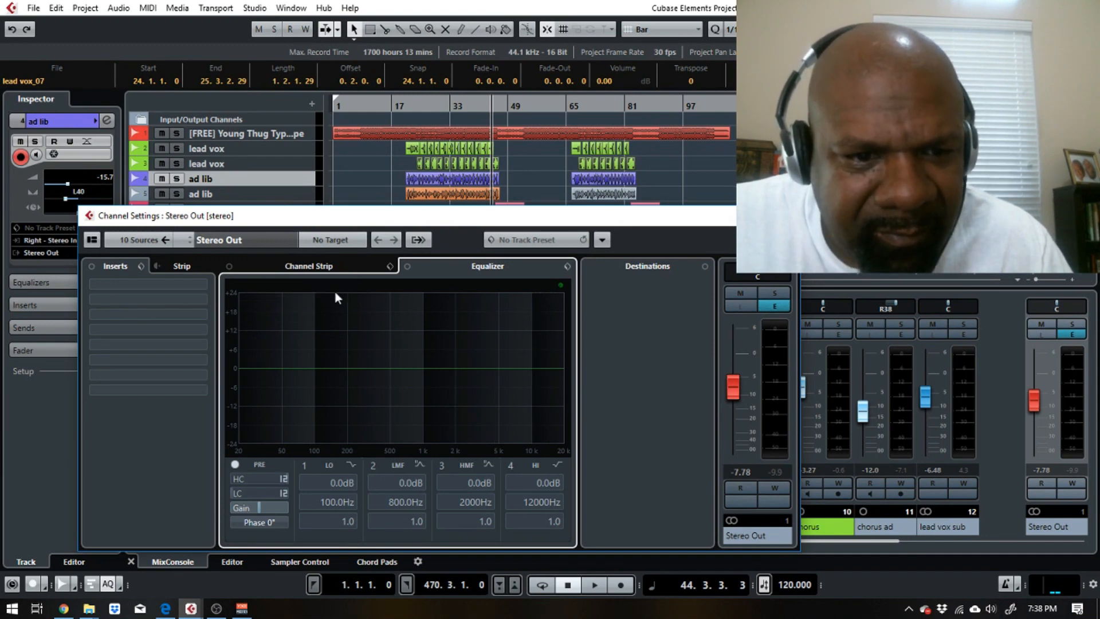
- Load the StudioEQ effect into the first insert slot of Stereo Out
left_click(171, 283)
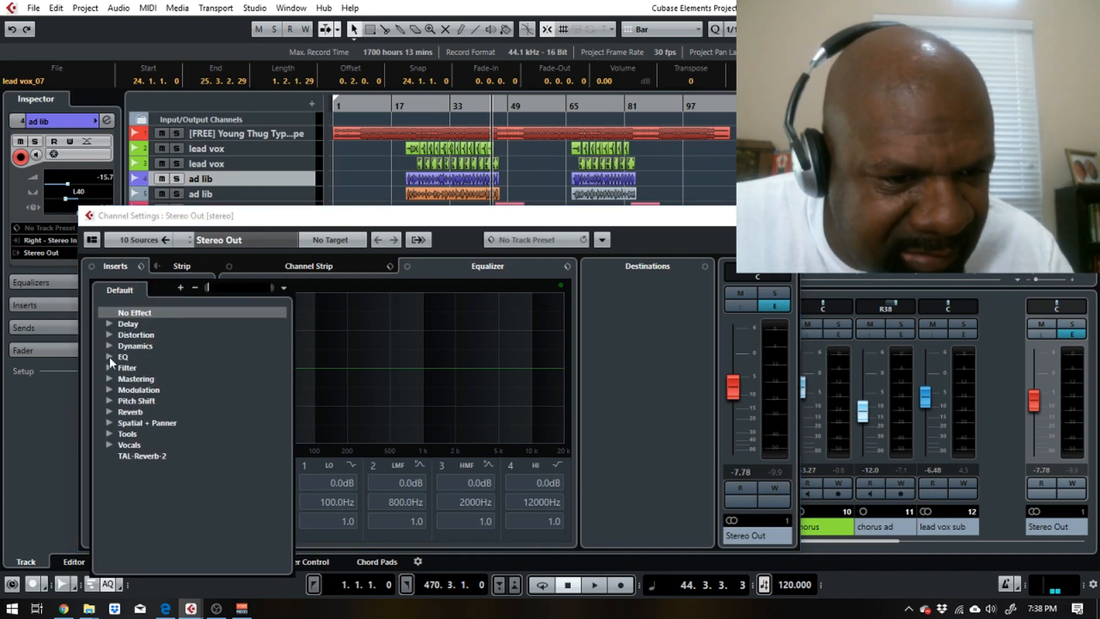
left_click(109, 357)
left_click(143, 380)
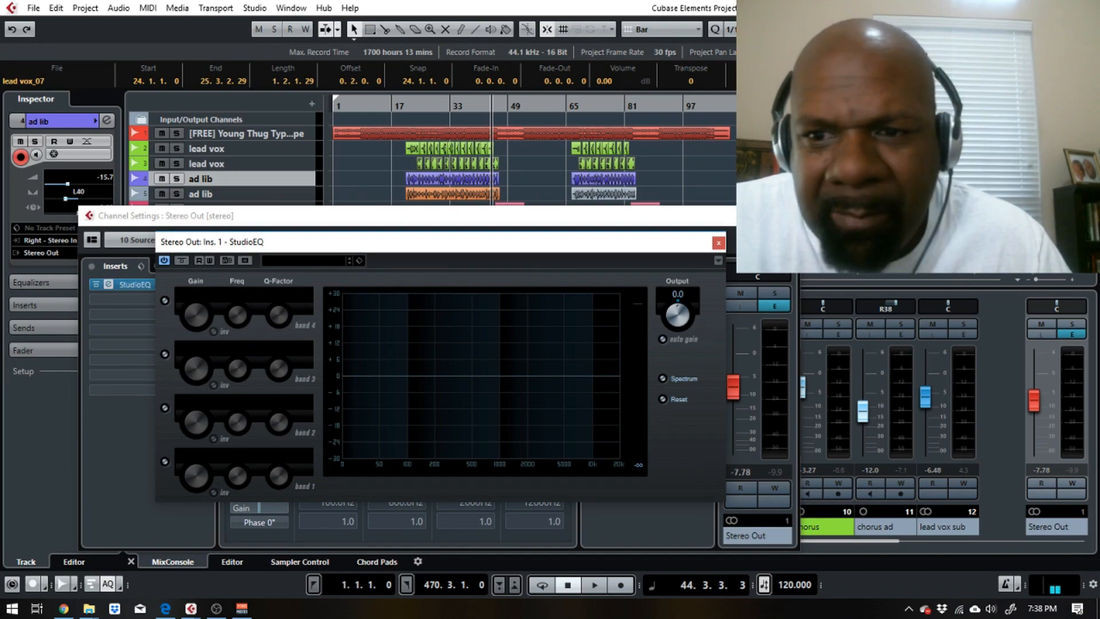
mouse_move(690, 246)
left_mouse_down()
mouse_move(592, 214)
mouse_move(716, 218)
mouse_move(690, 264)
left_mouse_up()
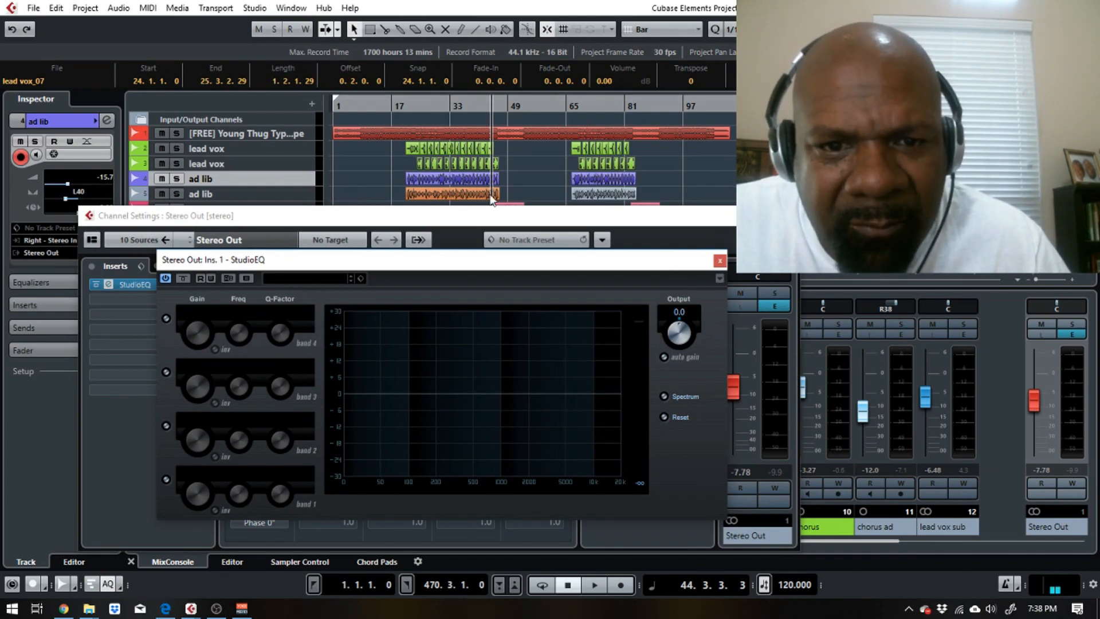
- Play the song from about bar 22 and boost StudioEQ band 3 by 2.1 dB at 5840 Hz
key("space")
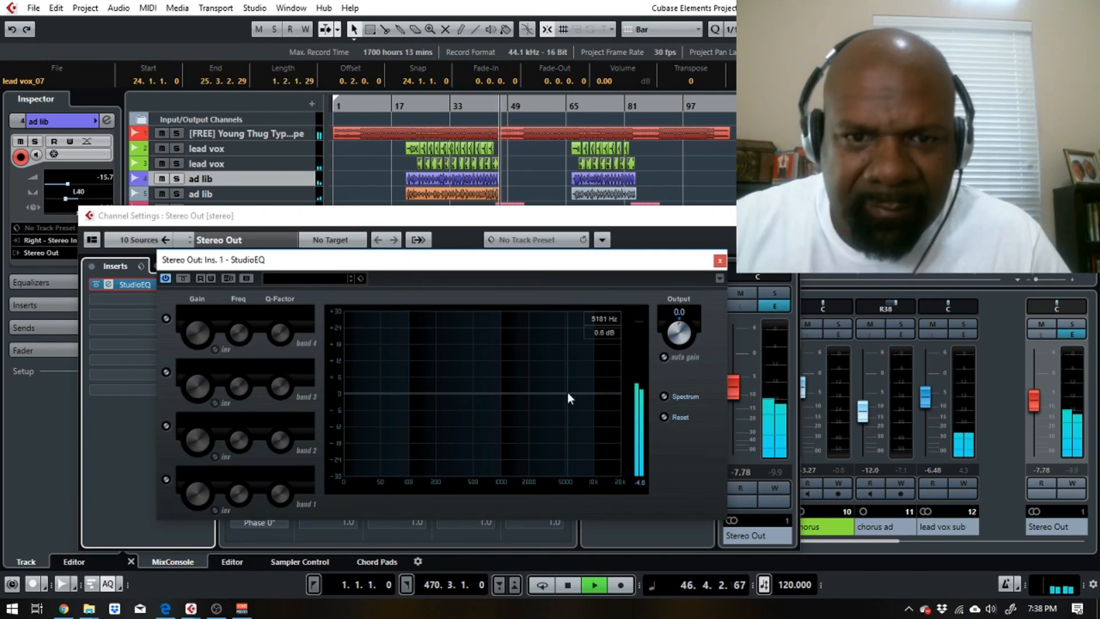
left_click(415, 115)
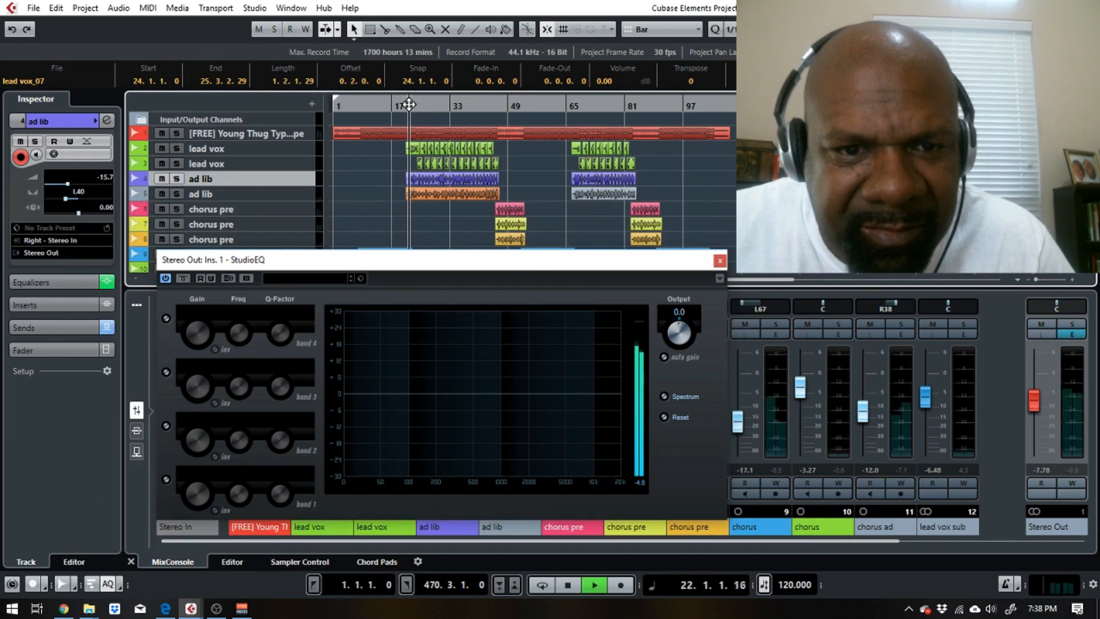
left_click(566, 392)
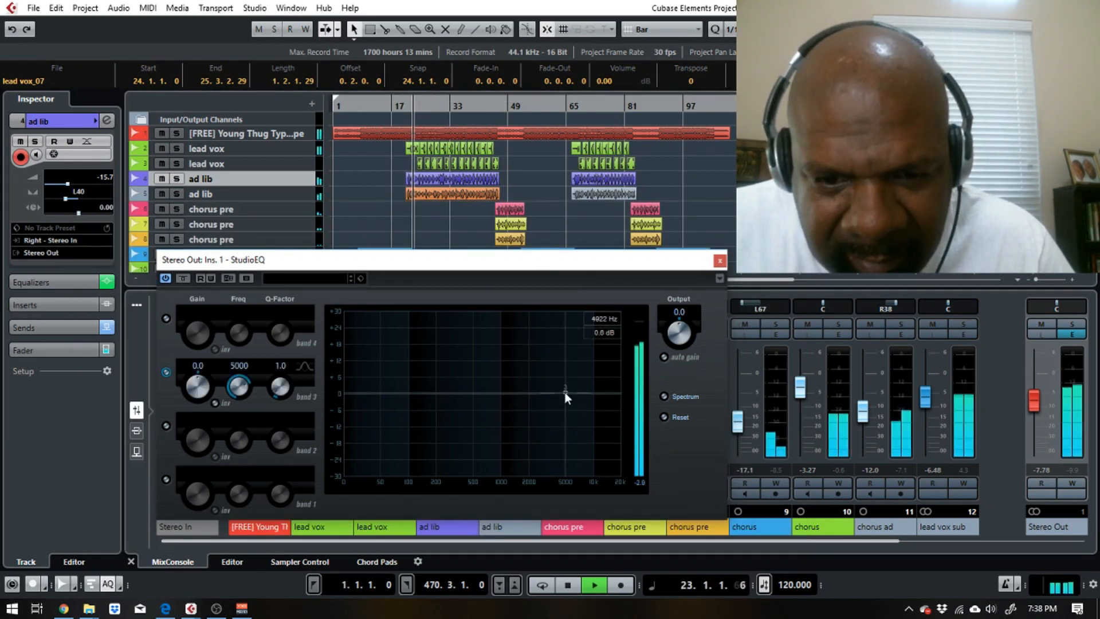
left_click_drag(570, 394, 571, 386)
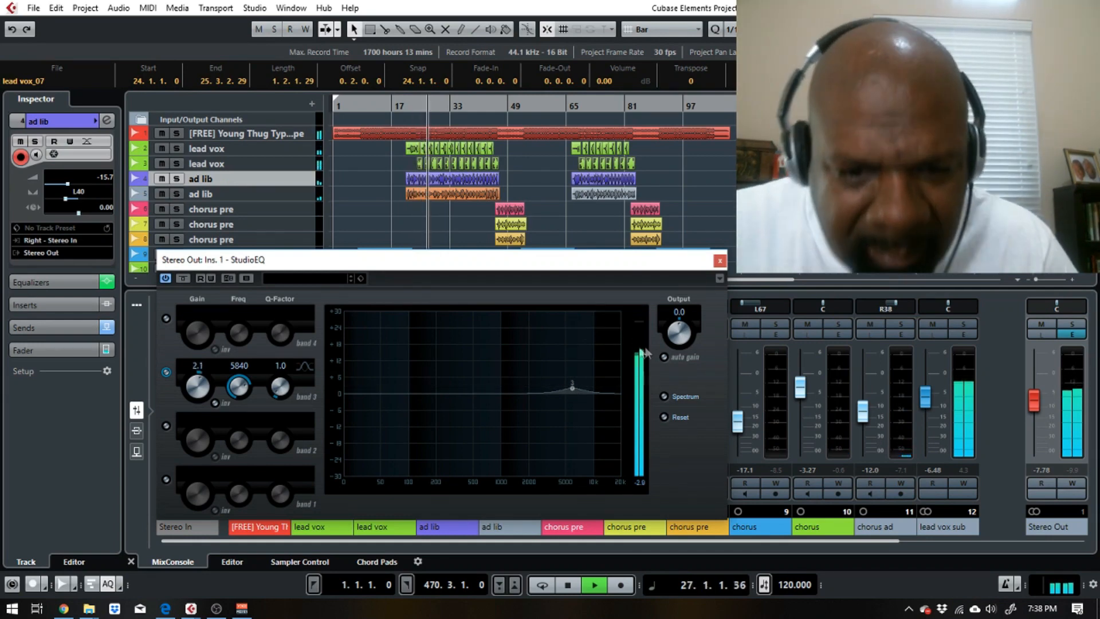
key("space")
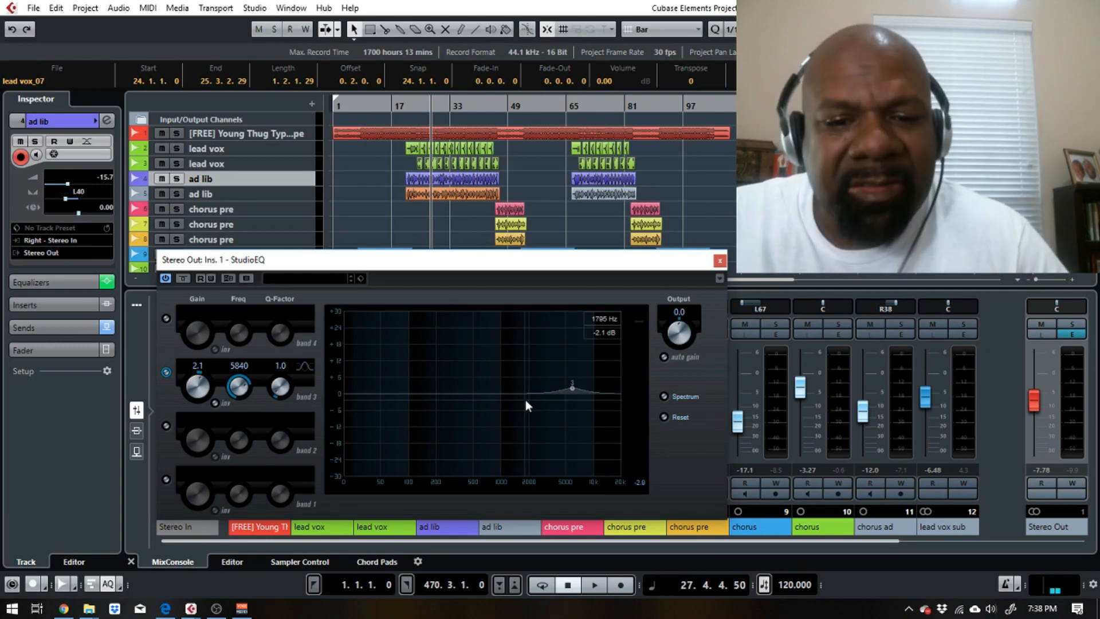
- Add a StudioEQ band 2 boost of 1.4 dB at 1955 Hz during playback
key("space")
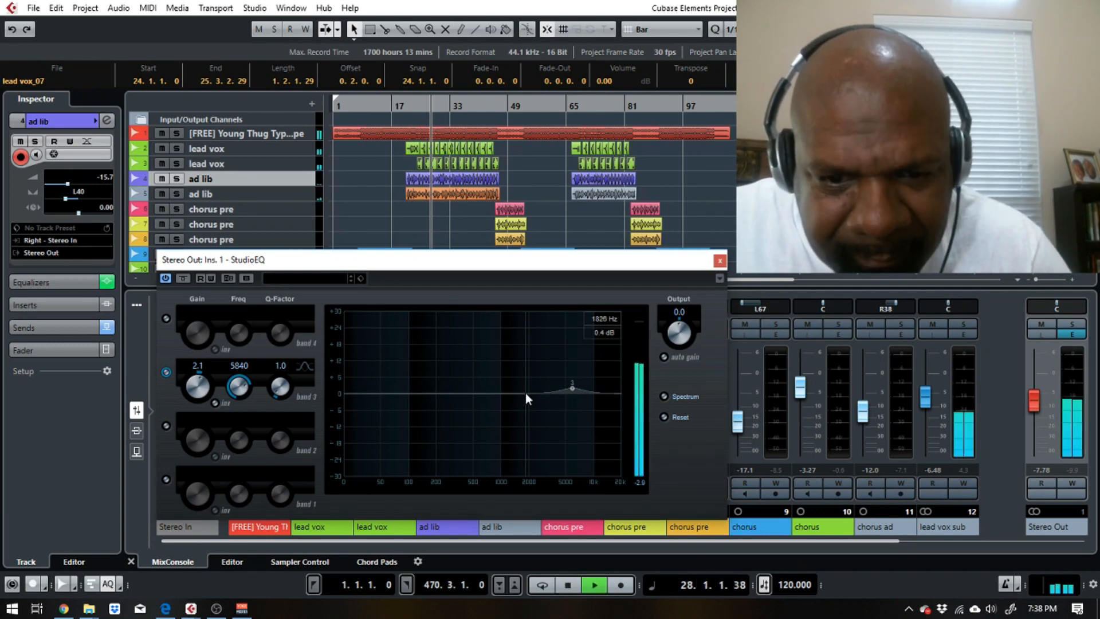
double_click(526, 393)
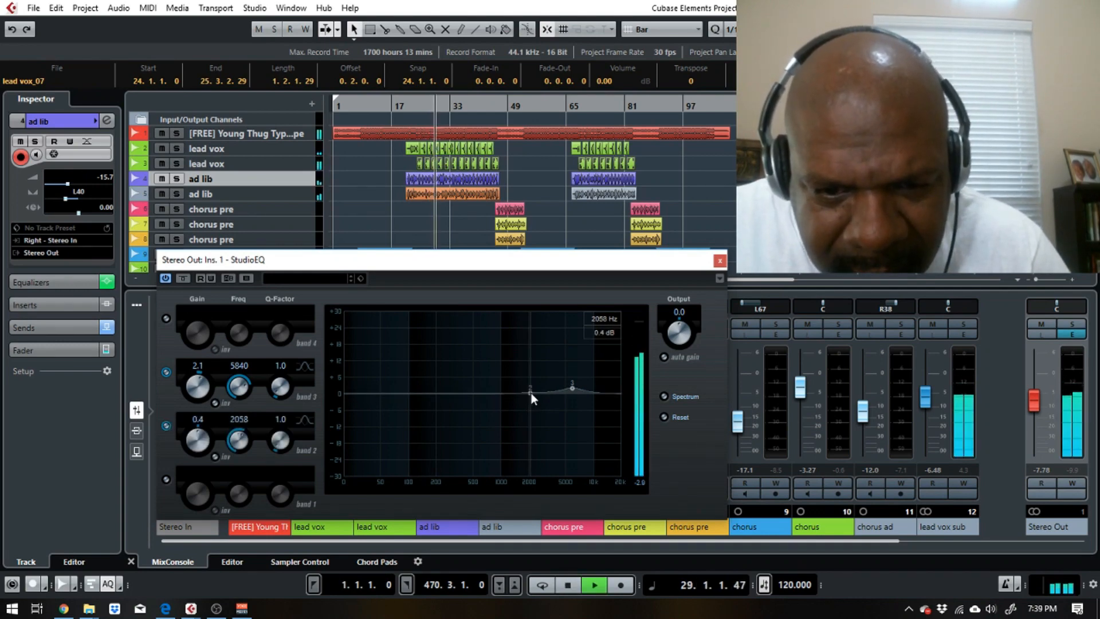
left_click_drag(527, 393, 528, 390)
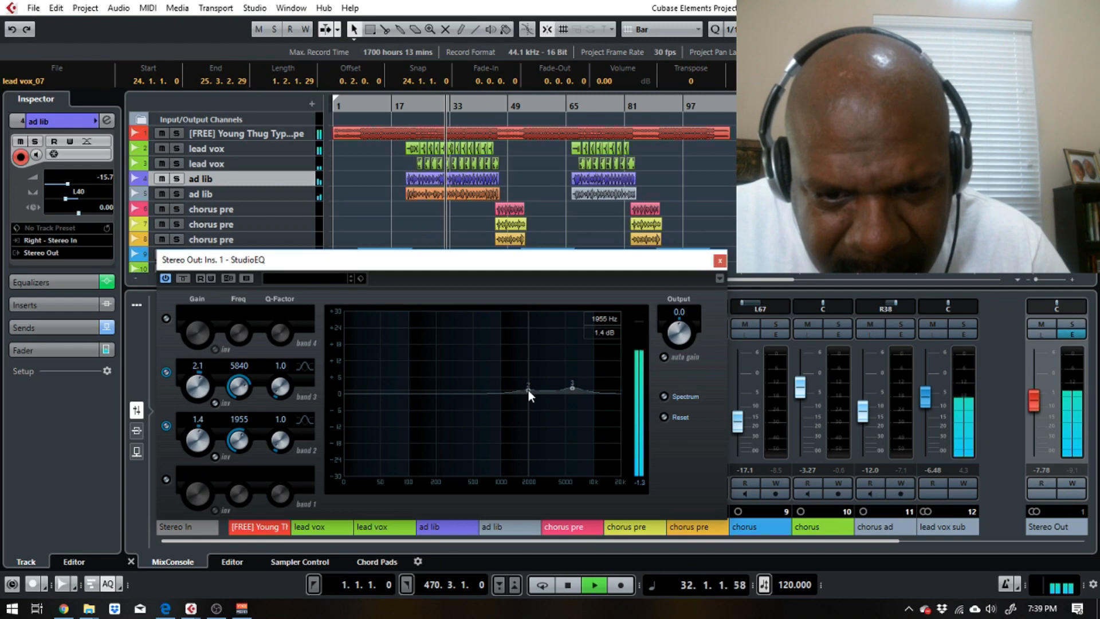
key("space")
- Enable StudioEQ band 1 and lower it to about -1.4 dB at 434.2 Hz while the song plays
double_click(466, 393)
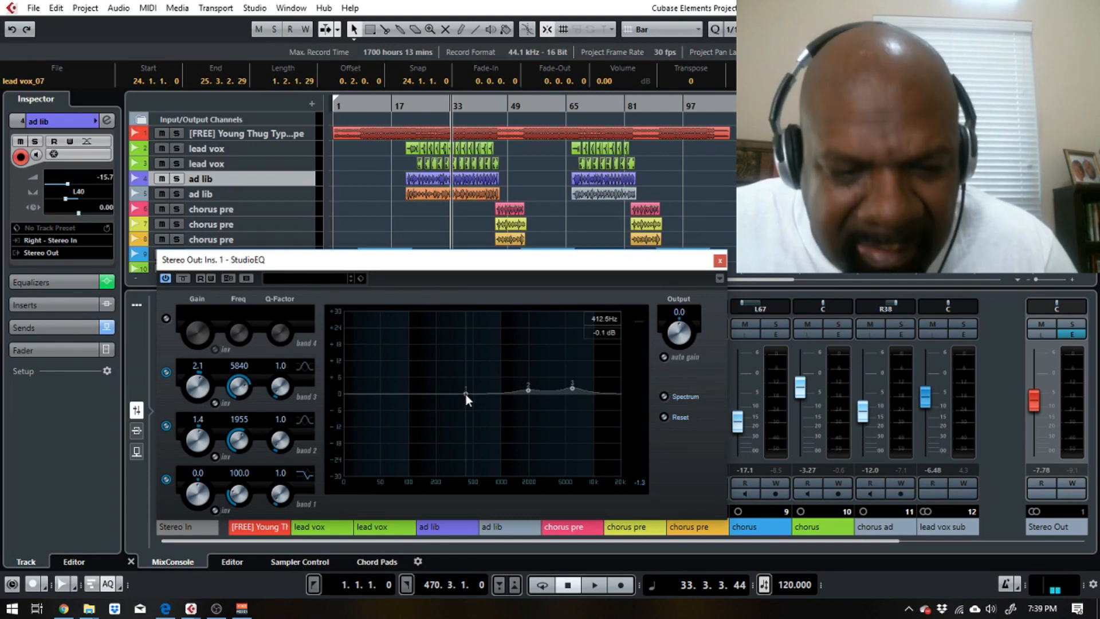
left_click(467, 394)
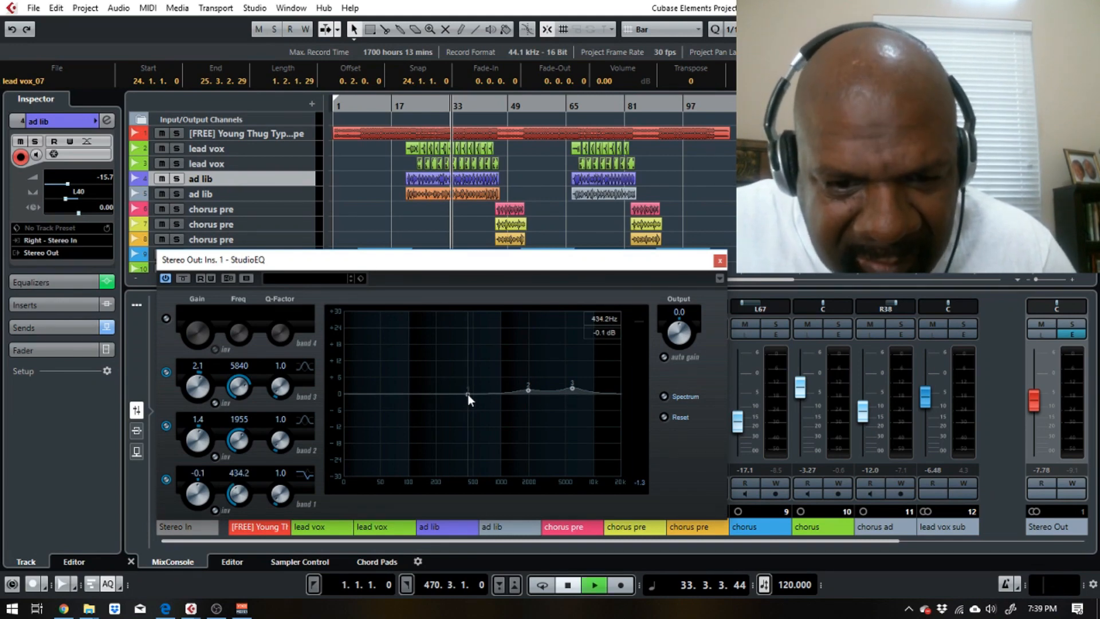
key("space")
key("space")
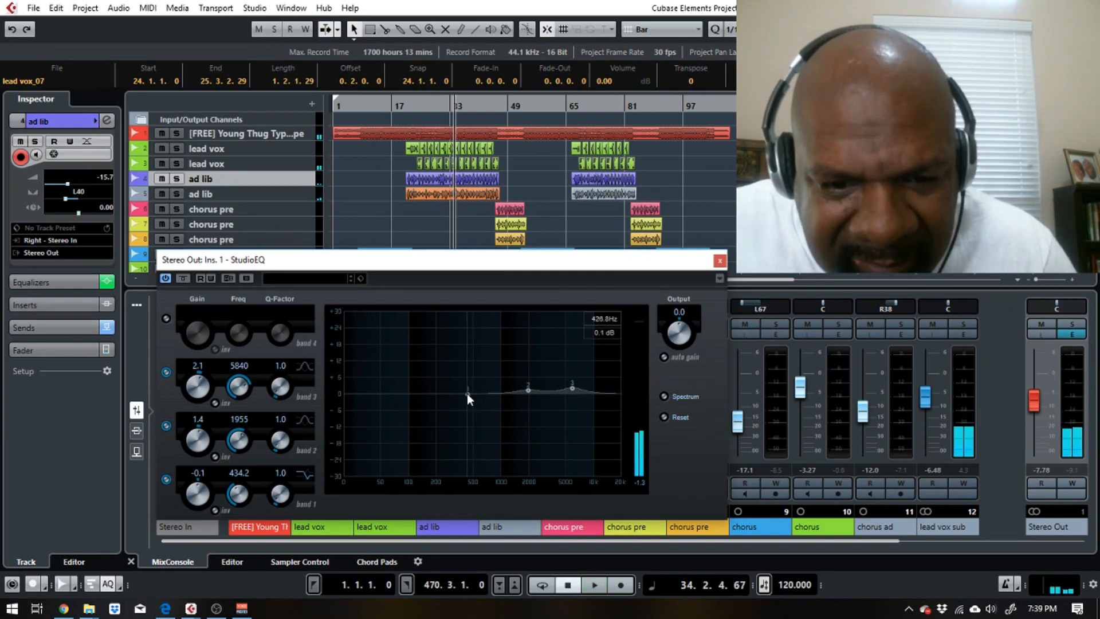
key("space")
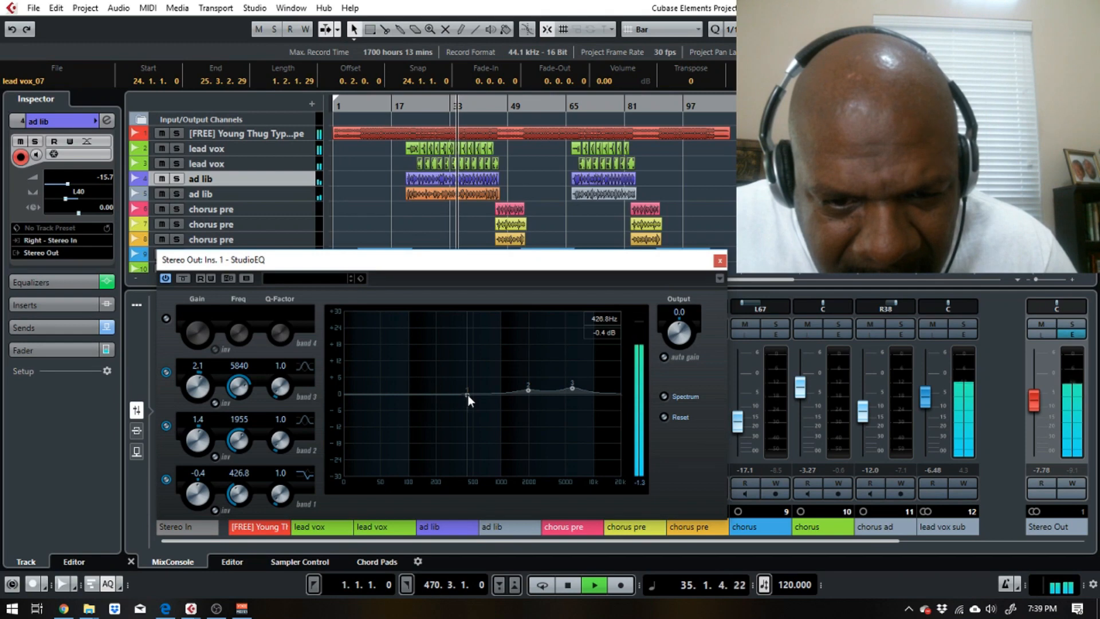
left_click_drag(468, 394, 467, 398)
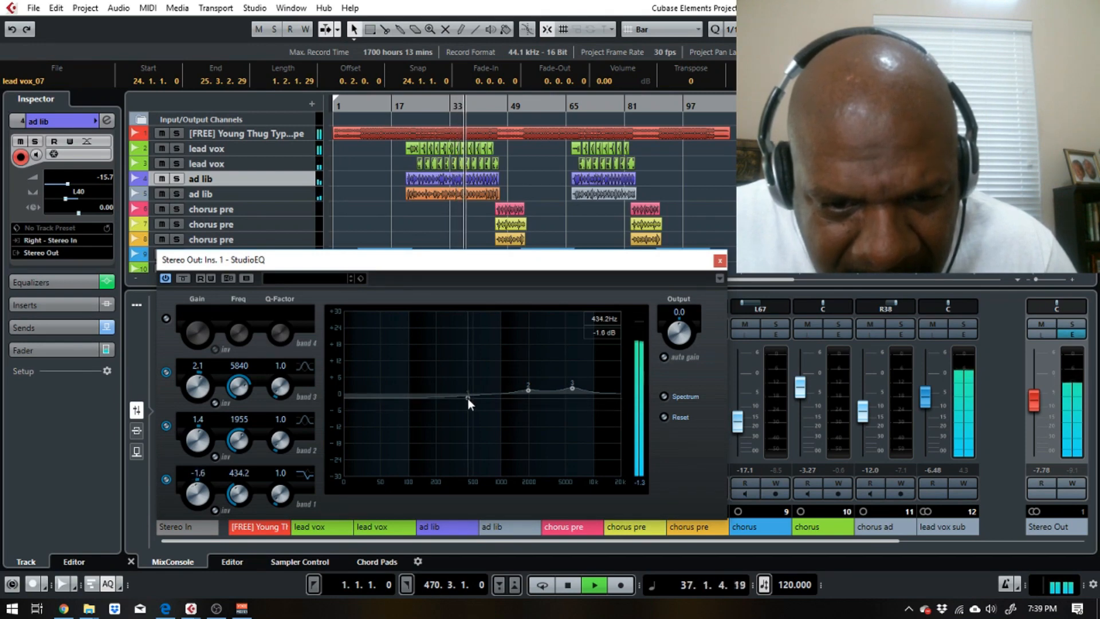
- Add StudioEQ band 4 at 66.2 Hz with 0.1 dB gain and stop playback
left_click(391, 395)
left_click_drag(391, 394, 391, 393)
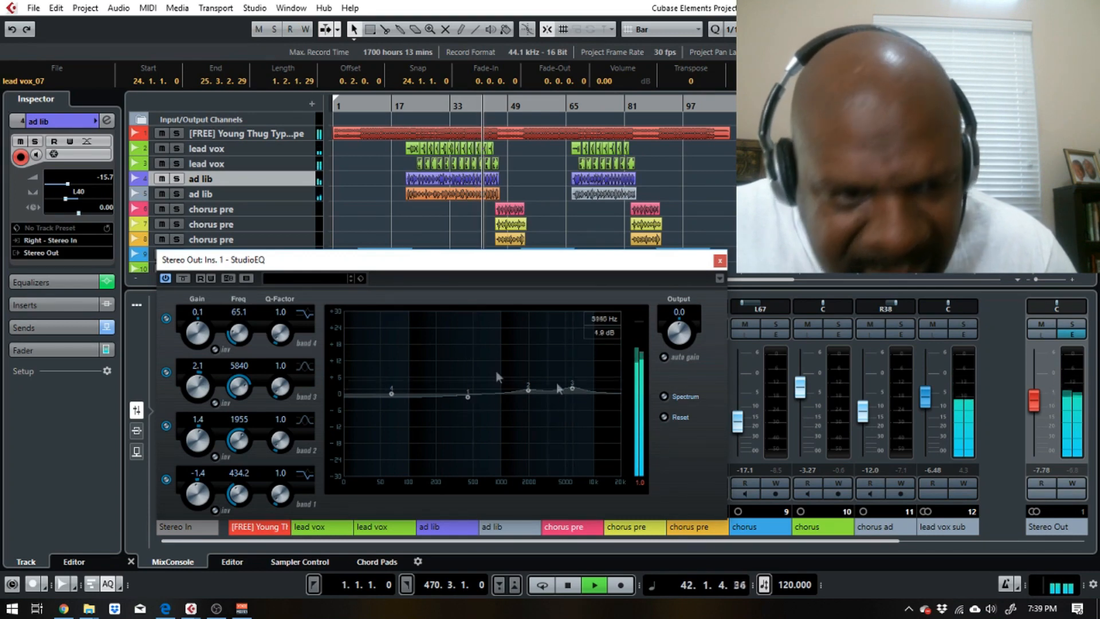
left_click_drag(392, 393, 391, 394)
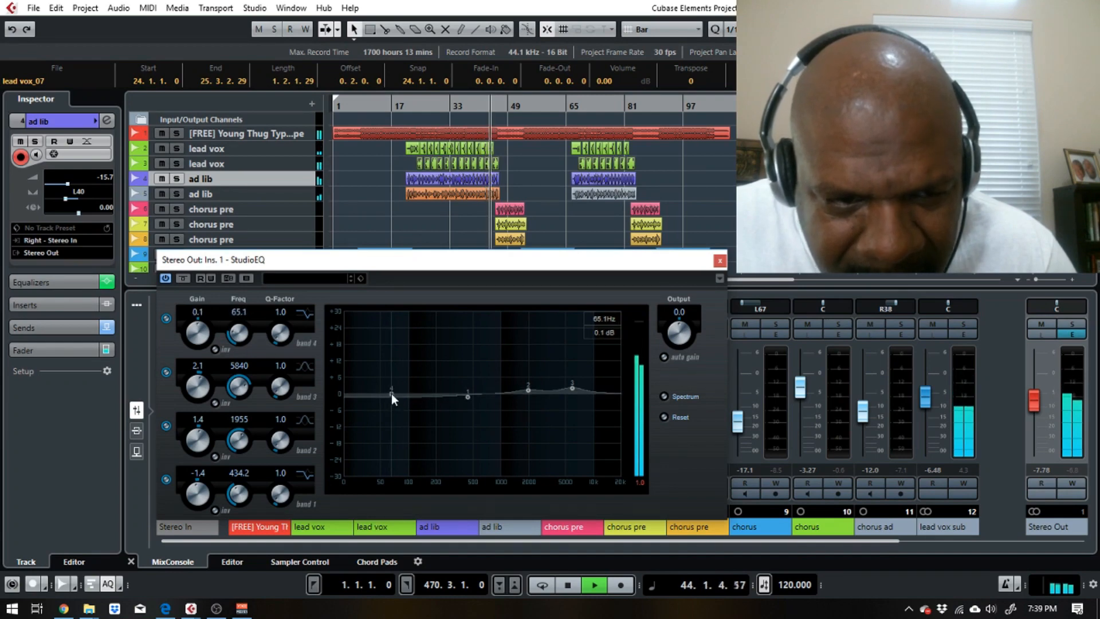
key("space")
- Load the Reset preset in StudioEQ to clear all equalizer bands
left_click(334, 278)
scroll(365, 445, "down", 5)
scroll(351, 440, "down", 8)
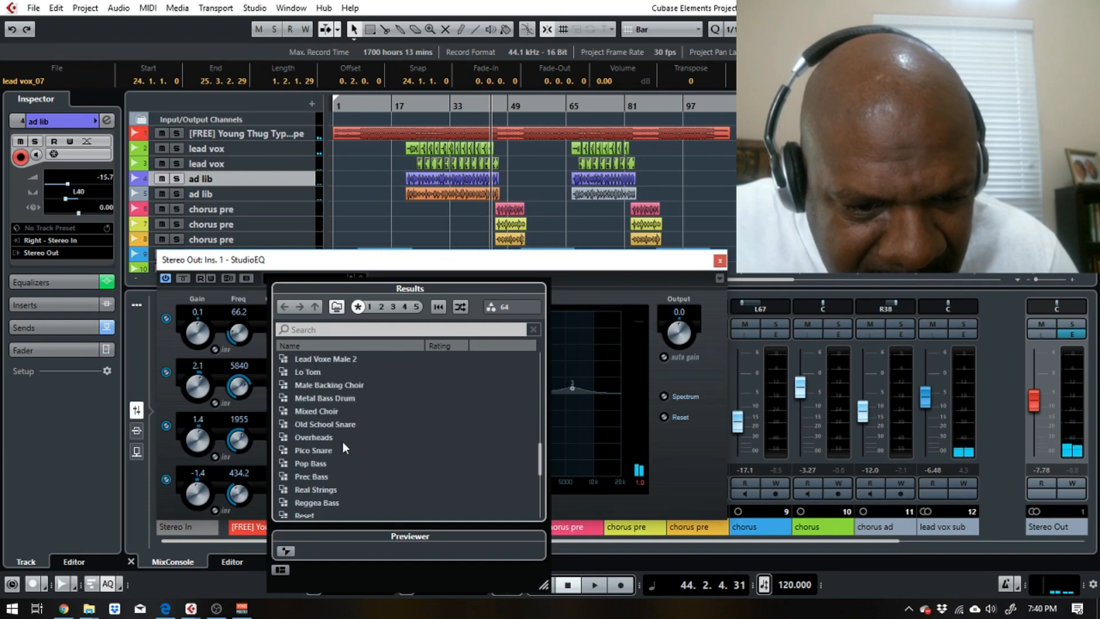
left_click(305, 477)
double_click(305, 477)
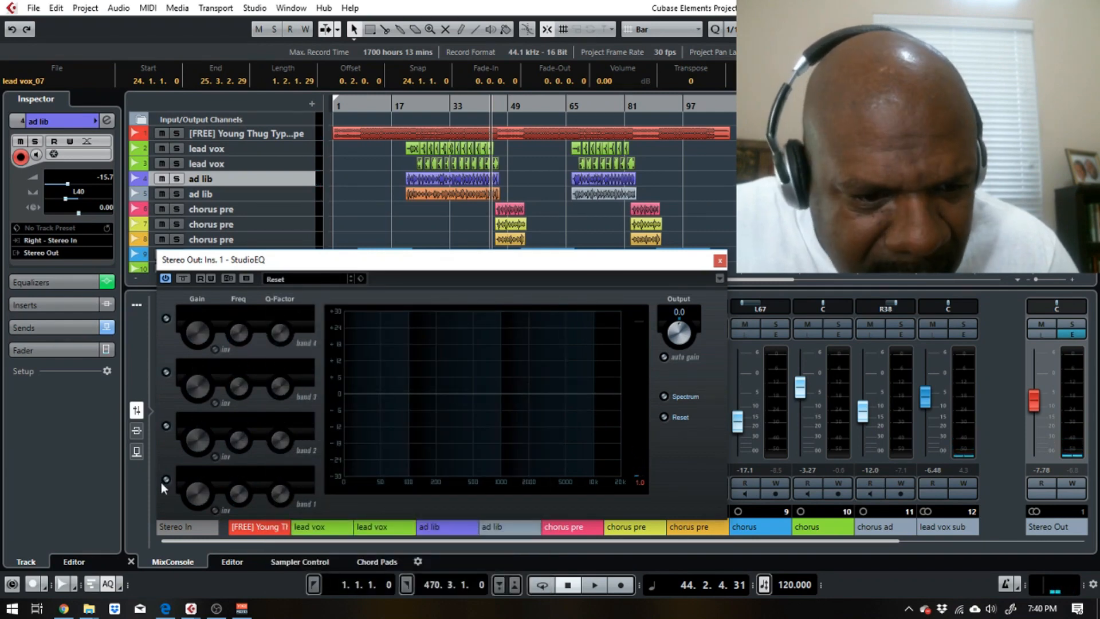
- Enable StudioEQ band 4 and boost it by 2.4 dB at 5940 Hz while the song plays
left_click(167, 319)
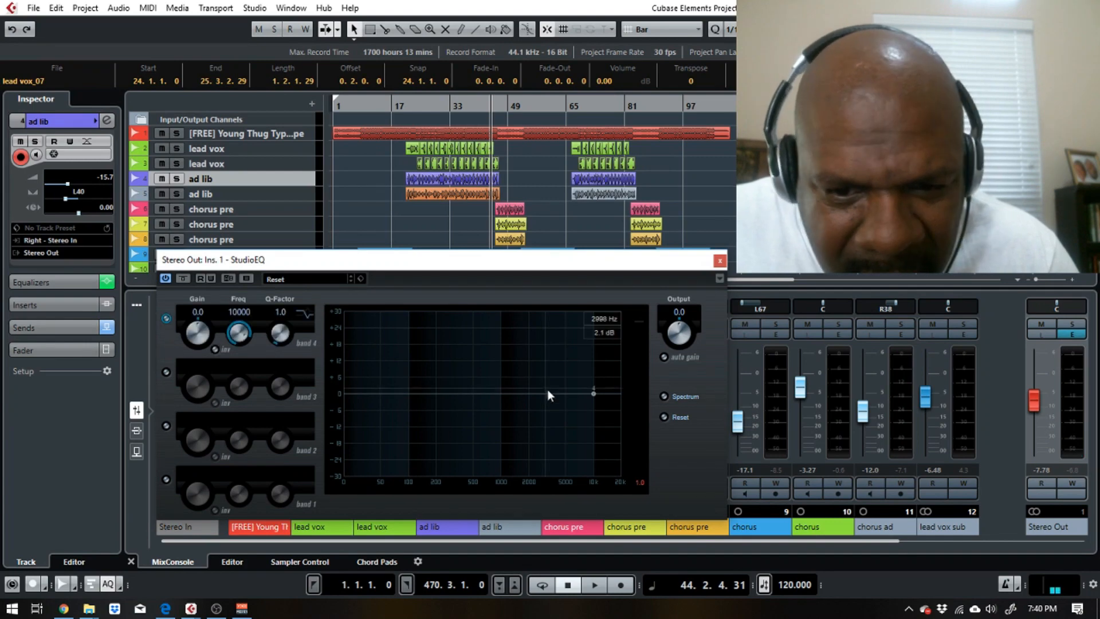
key("space")
left_click_drag(593, 391, 573, 388)
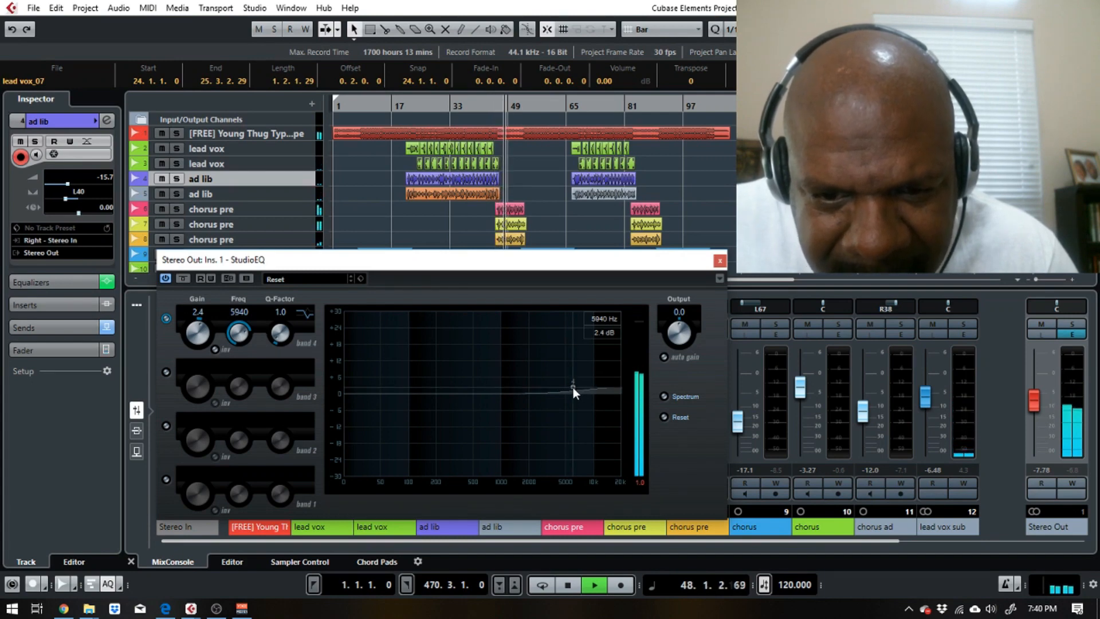
- During playback from about bar 32, boost band 3 by 1.1 dB at 2166 Hz and cut band 2 by 2.1 dB at 506.4 Hz
left_click(445, 106)
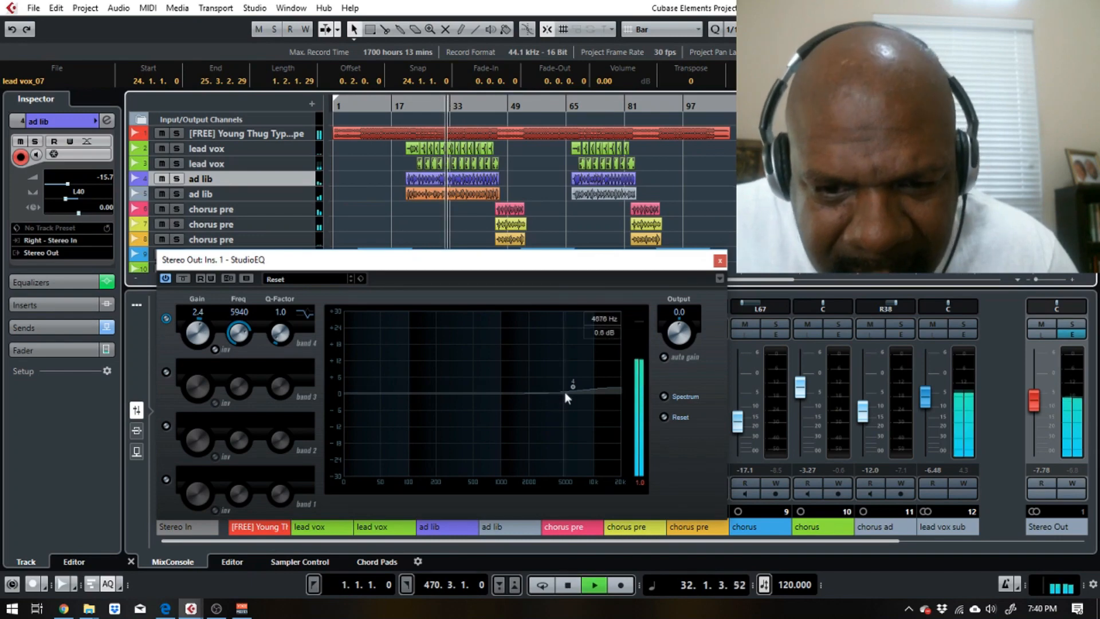
left_click_drag(531, 395, 531, 390)
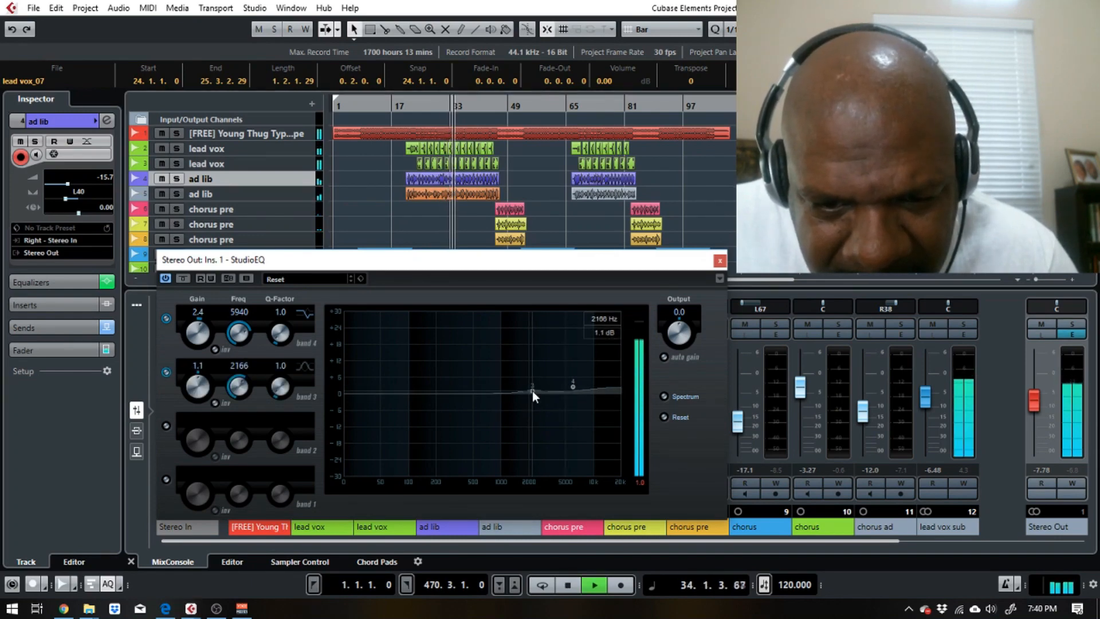
mouse_move(473, 391)
left_mouse_down()
mouse_move(473, 415)
mouse_move(473, 400)
left_mouse_up()
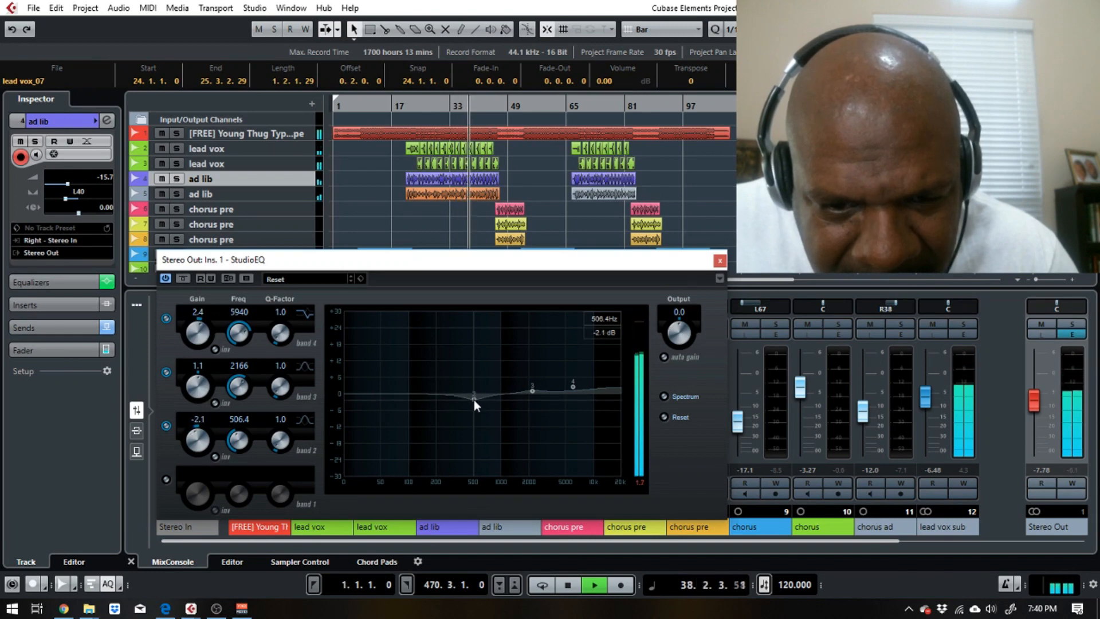
- Add a band 1 boost of 0.9 dB at 54.8 Hz and stop playback
double_click(393, 393)
left_click_drag(395, 393, 384, 392)
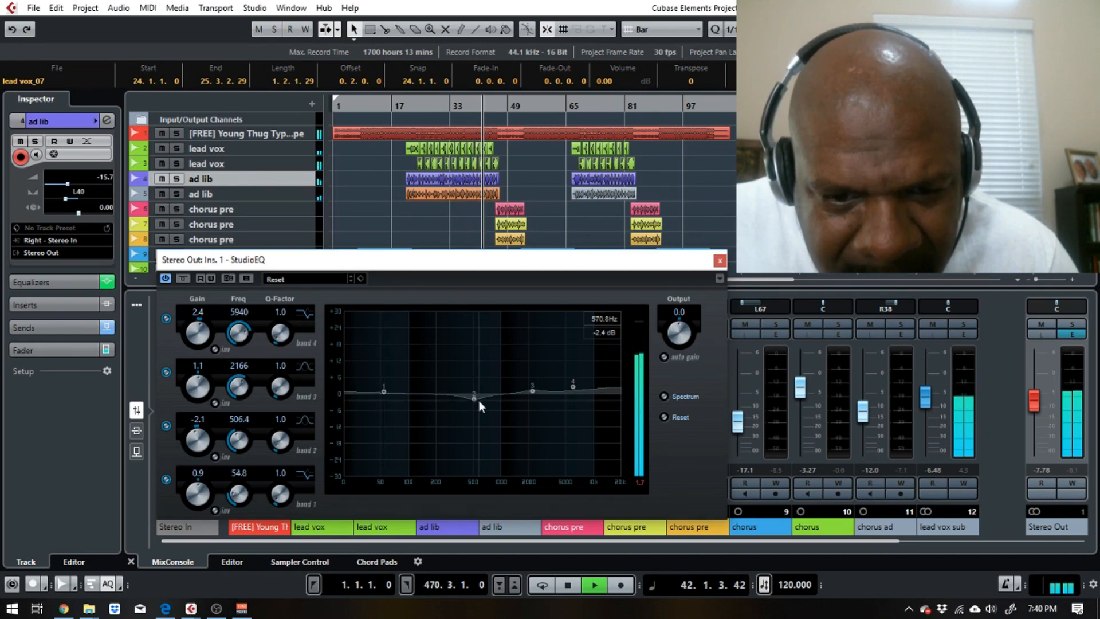
key("space")
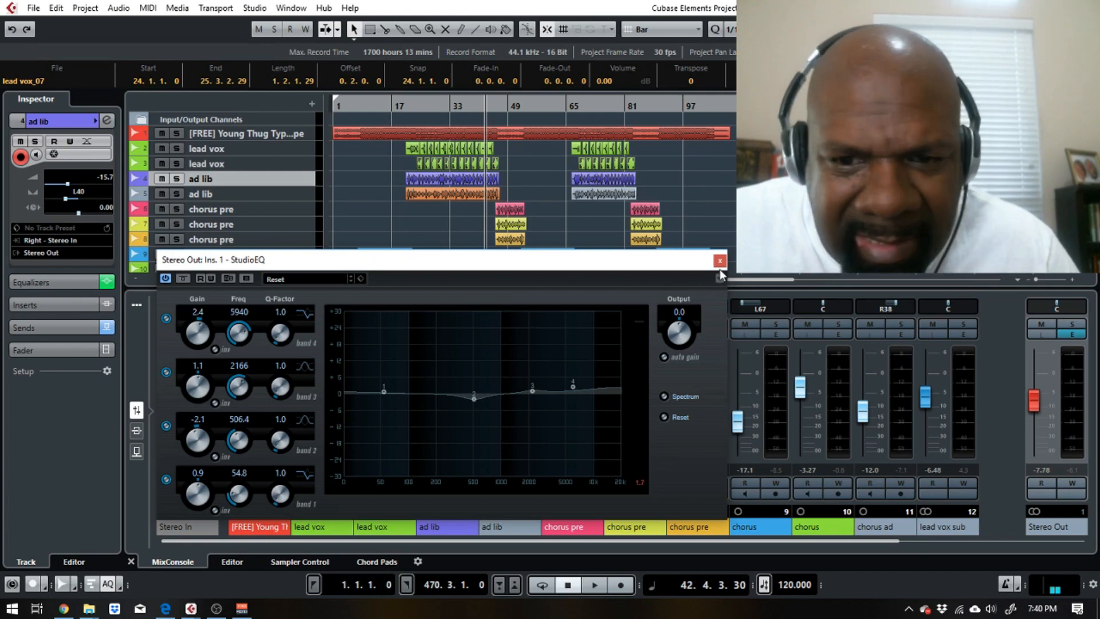
- Listen to the equalized mix through the pre-chorus and chorus sections, and close the StudioEQ window
key("space")
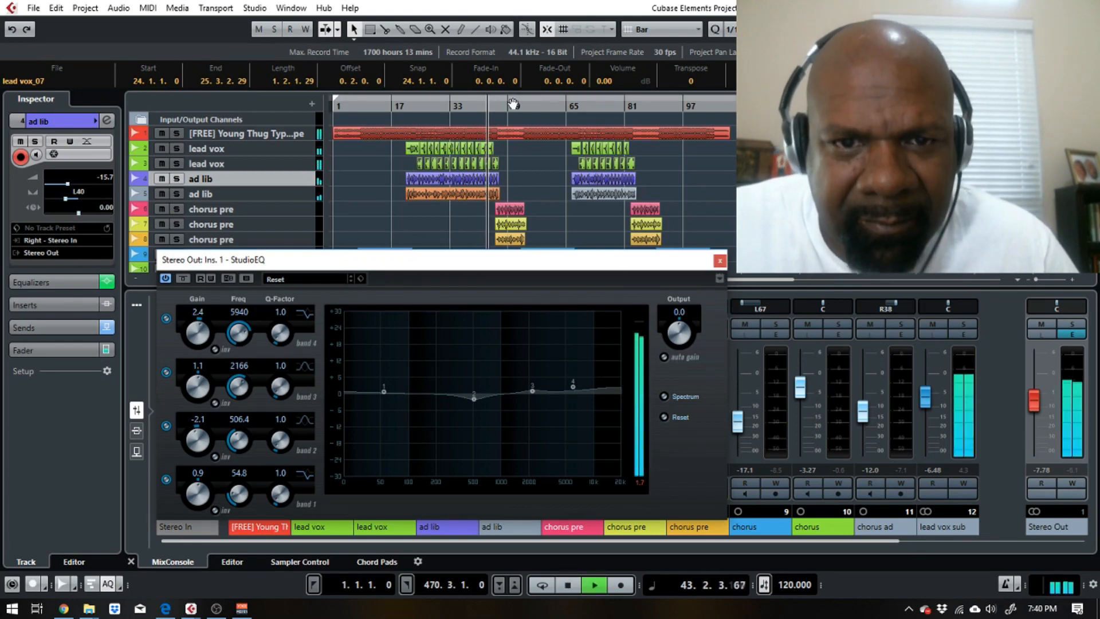
key("space")
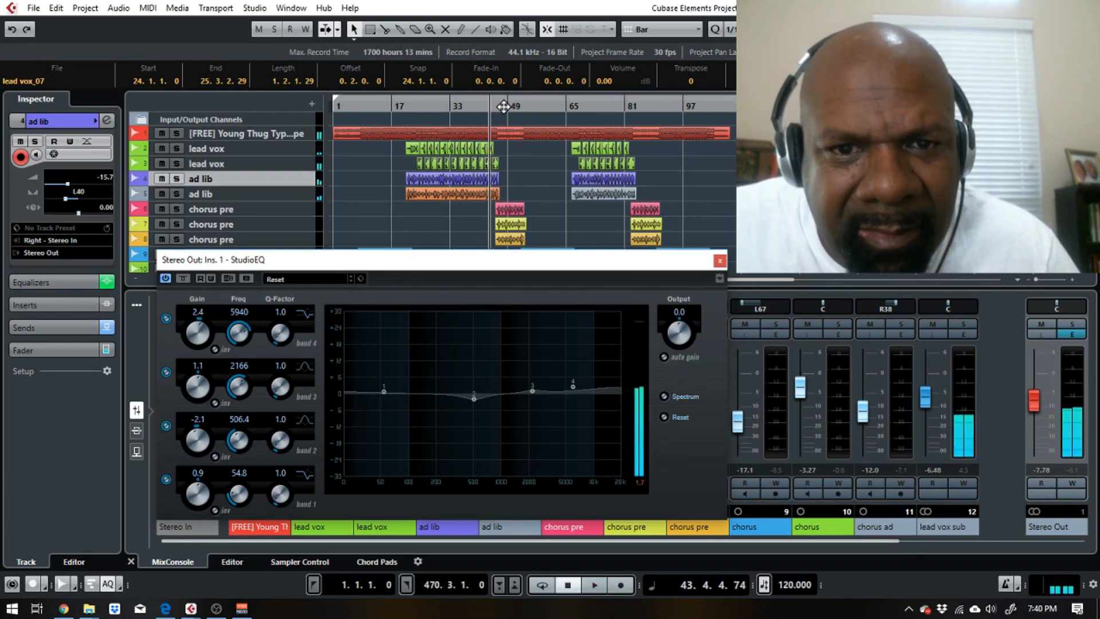
left_click(500, 104)
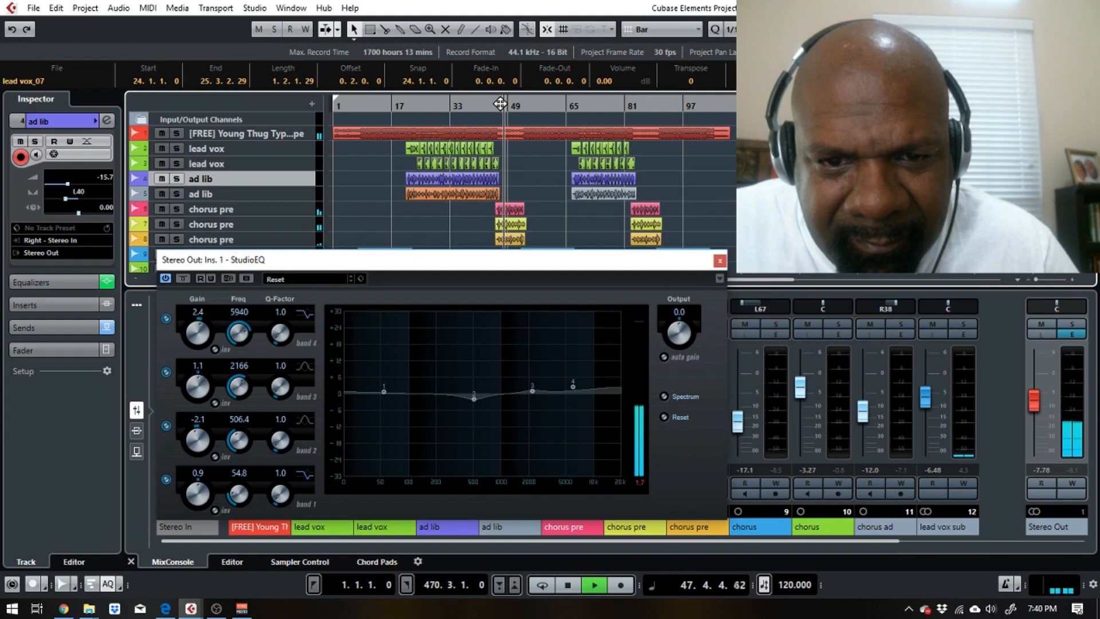
left_click_drag(559, 259, 545, 316)
left_click(544, 105)
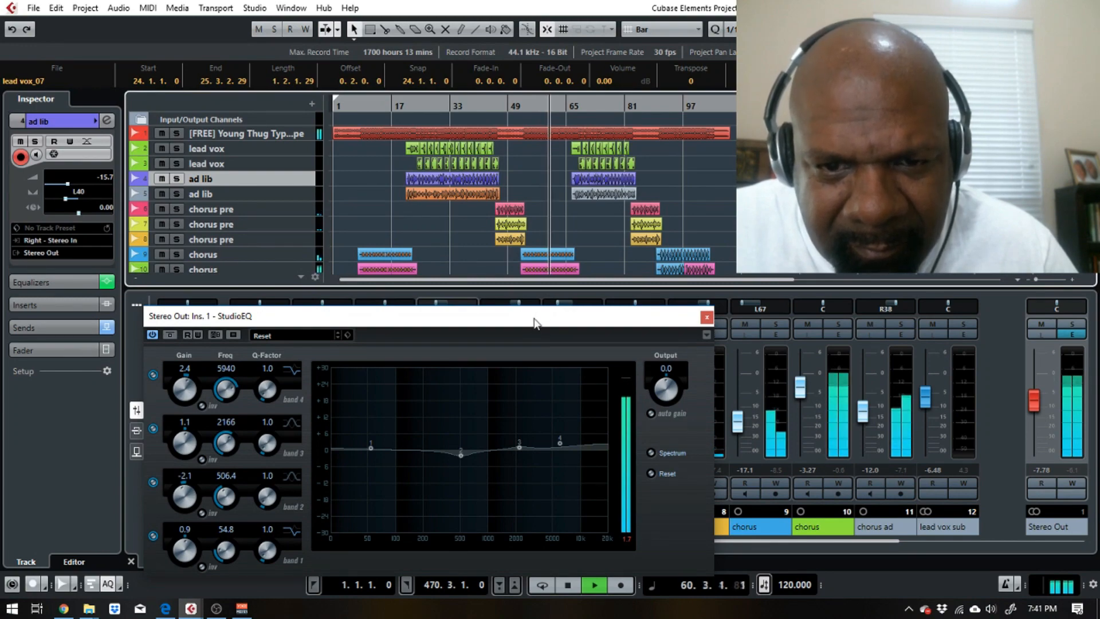
left_click_drag(534, 322, 626, 225)
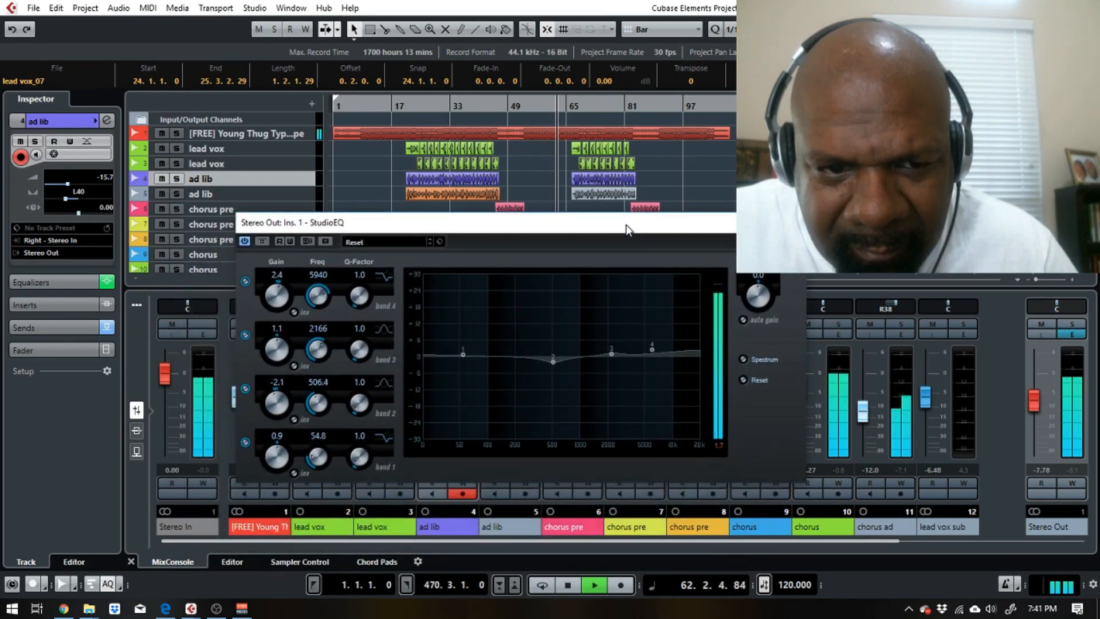
left_click_drag(762, 226, 686, 246)
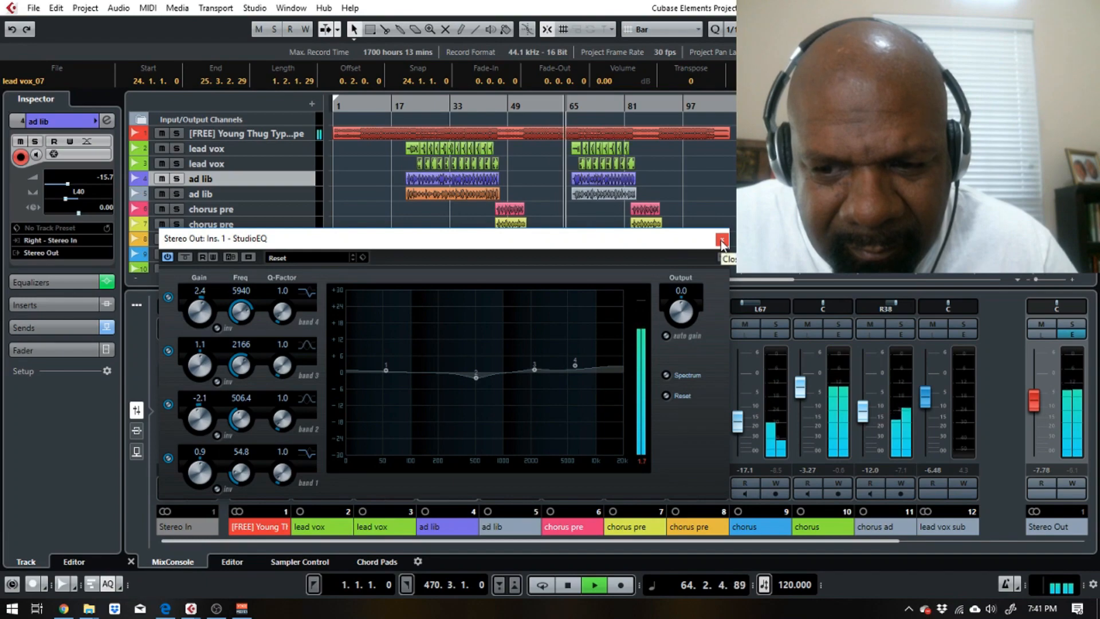
left_click(721, 242)
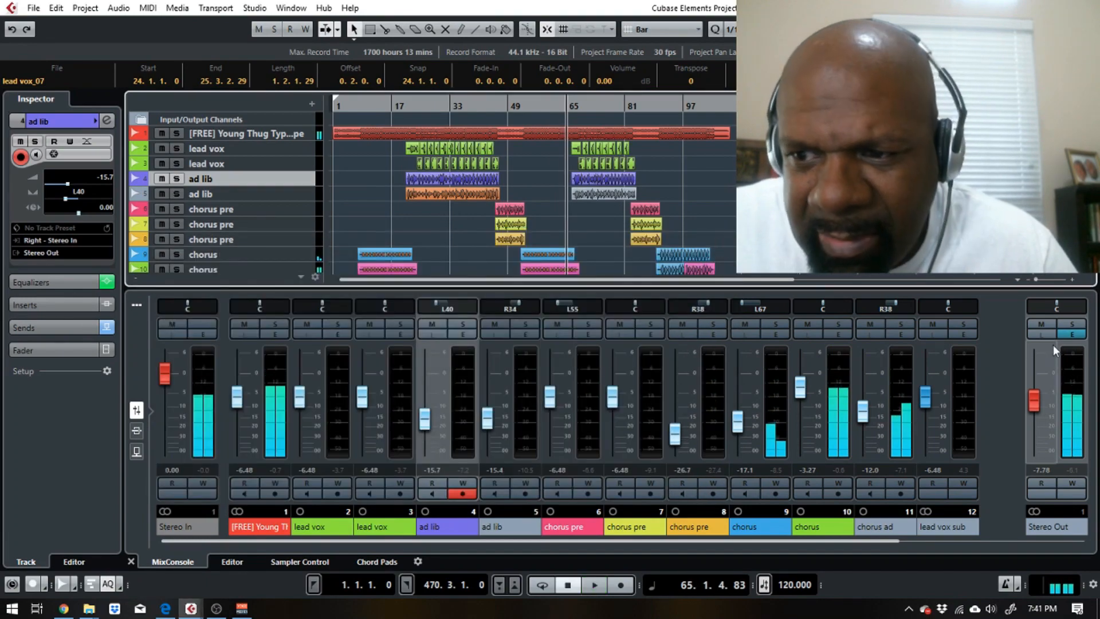
- Insert a Compressor after StudioEQ in the second insert slot of the Stereo Out channel
left_click(1072, 336)
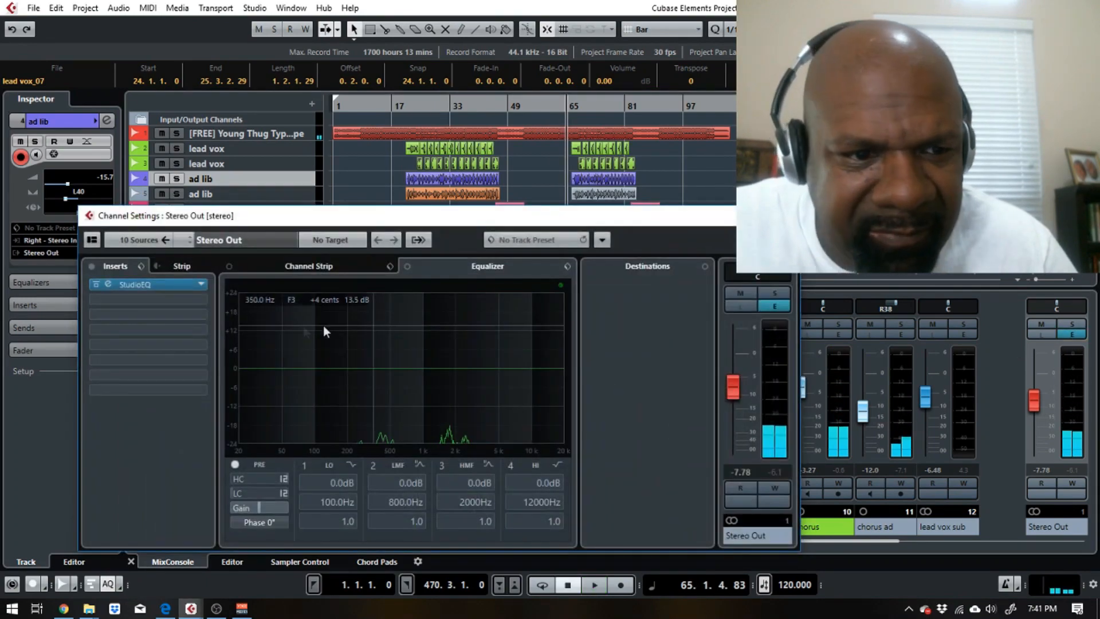
left_click(156, 301)
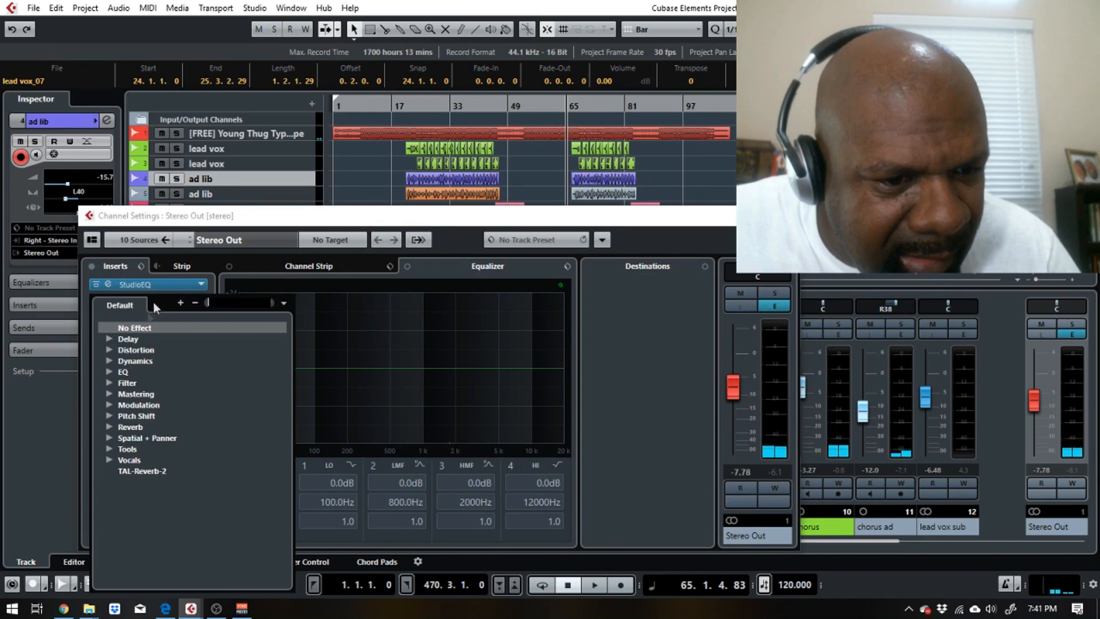
left_click(110, 361)
left_click(141, 384)
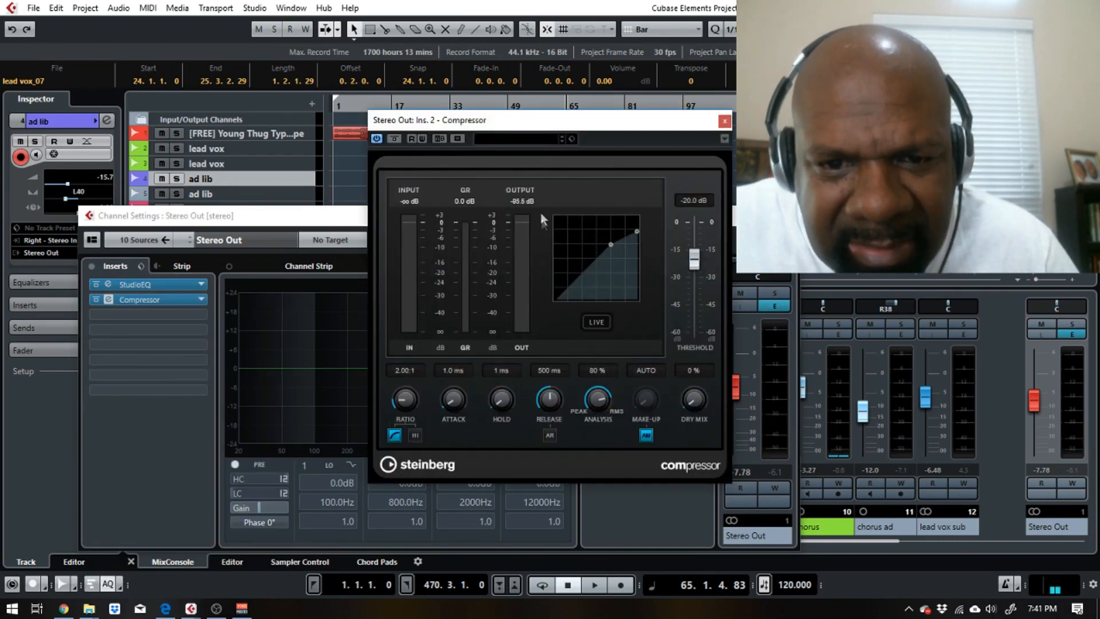
left_click_drag(543, 126, 332, 197)
- Audition the Compressor during playback, set its threshold to -19.1 dB, and close its window
key("space")
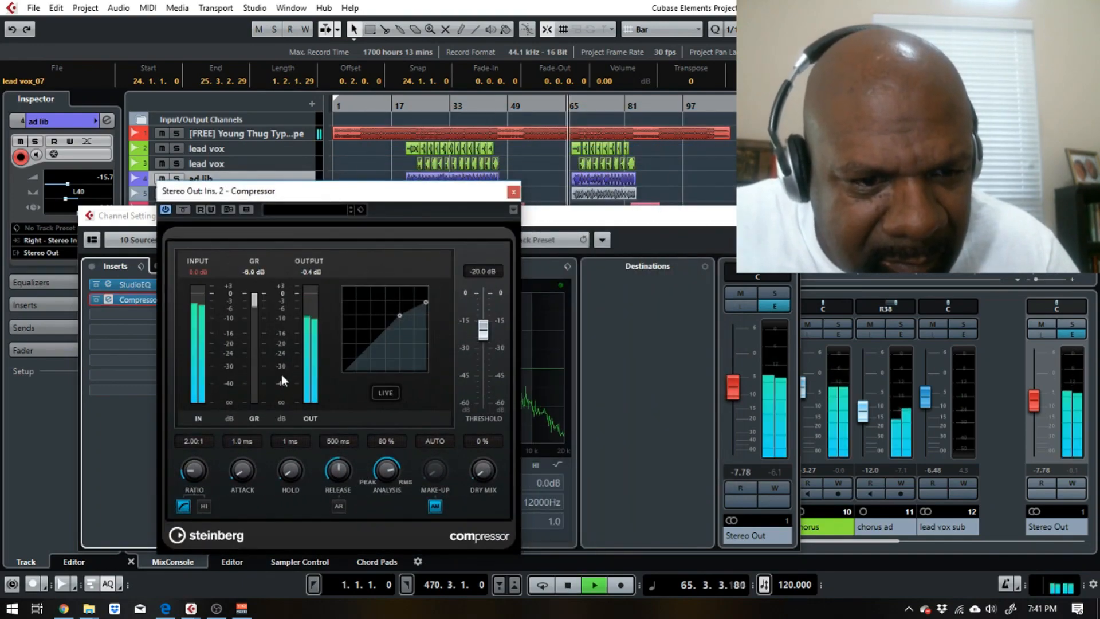
key("space")
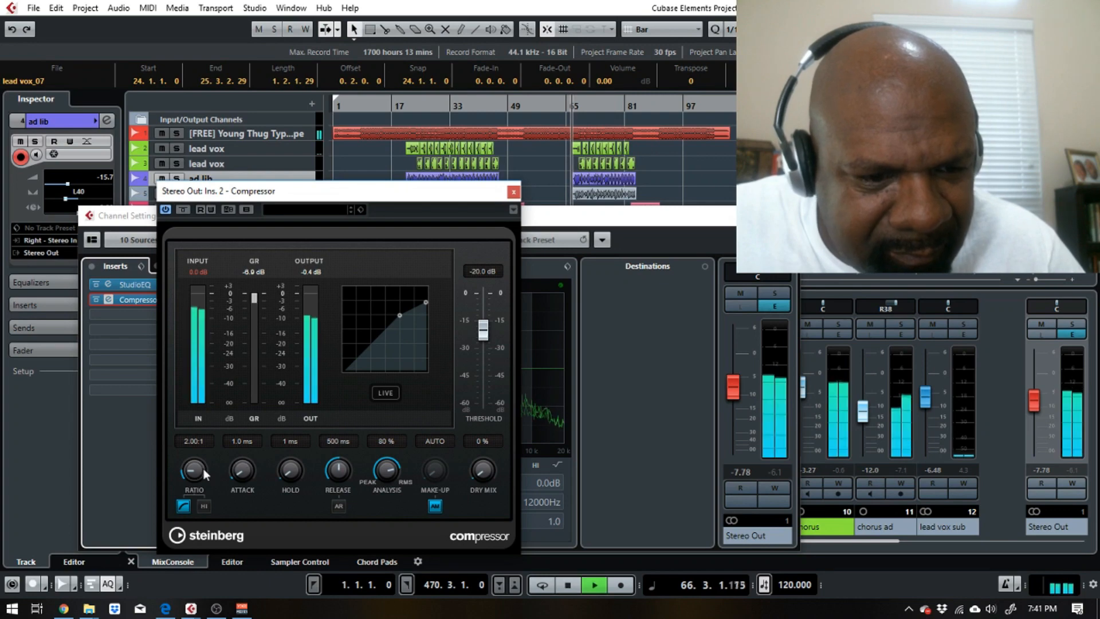
key("space")
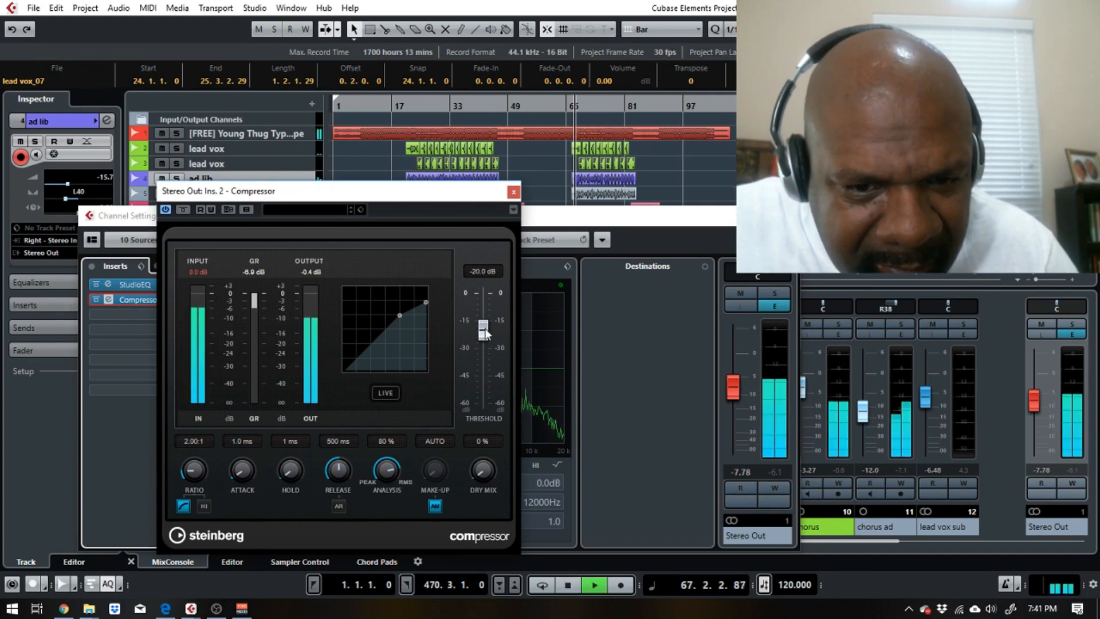
left_click_drag(485, 331, 486, 334)
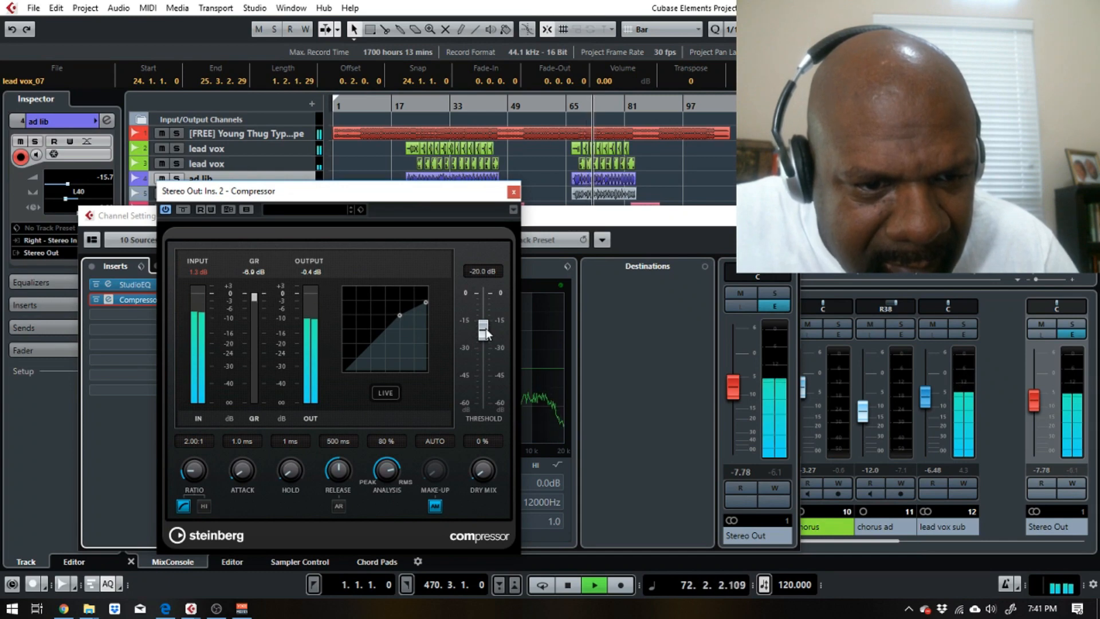
key("space")
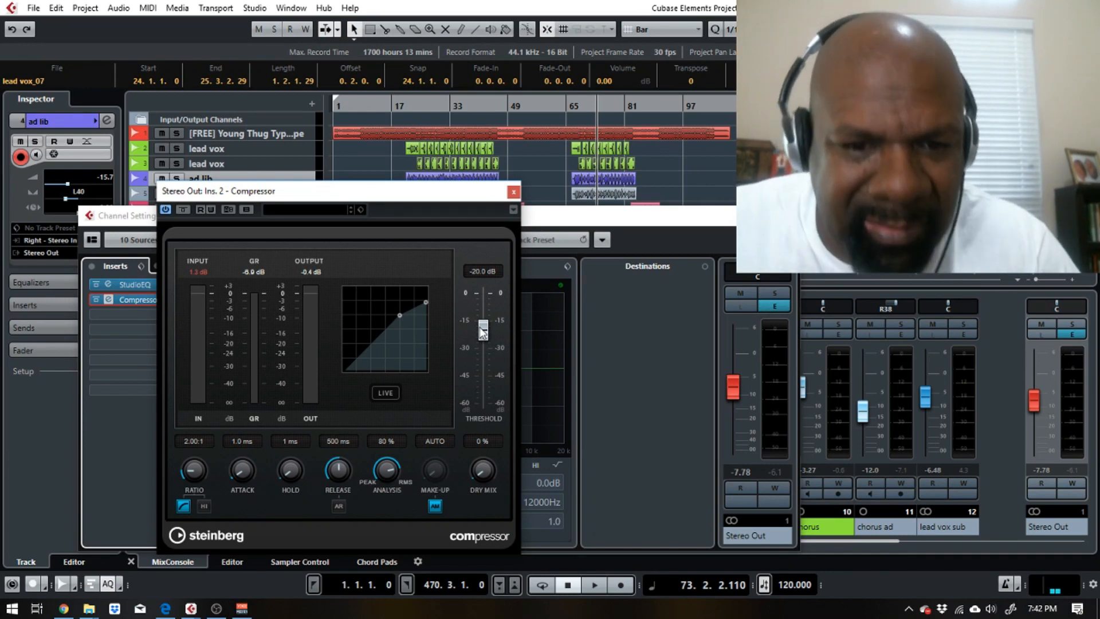
key("space")
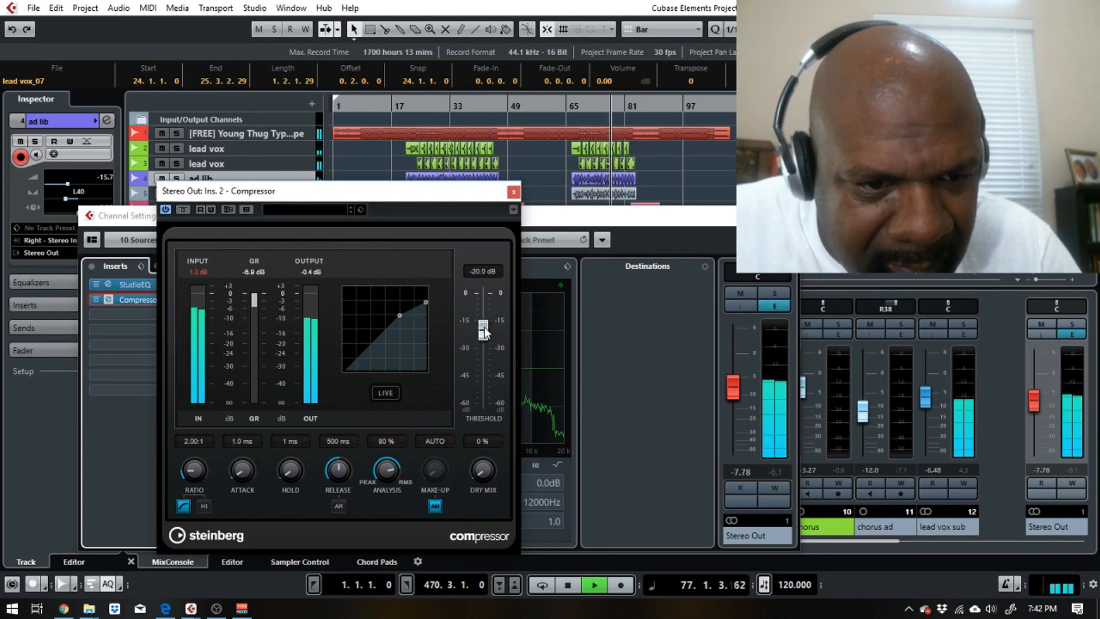
left_click_drag(484, 327, 486, 325)
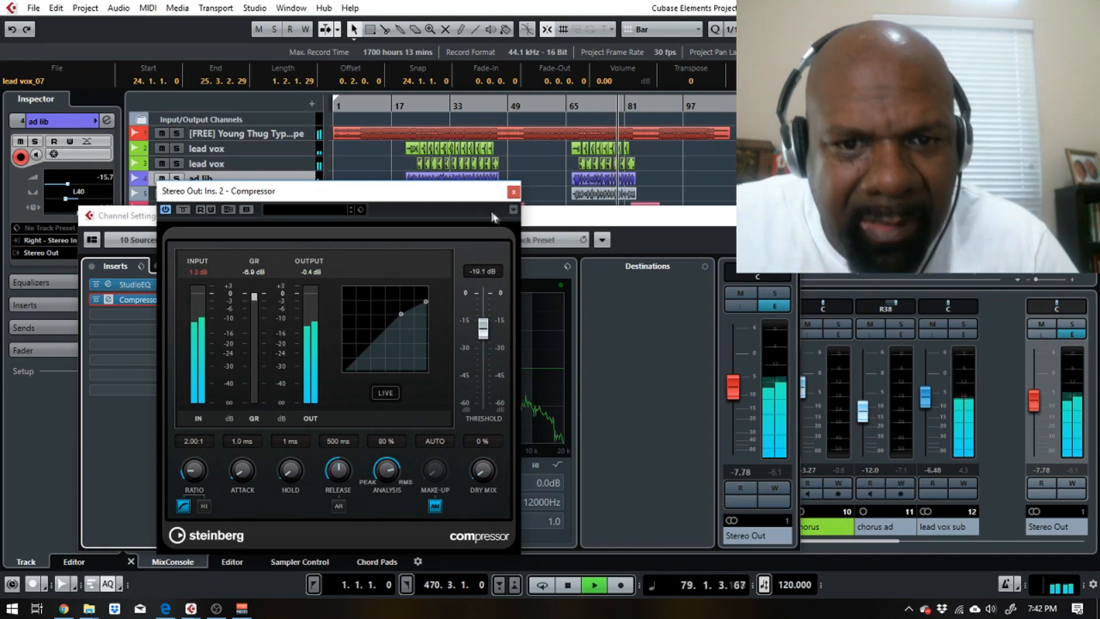
left_click(514, 191)
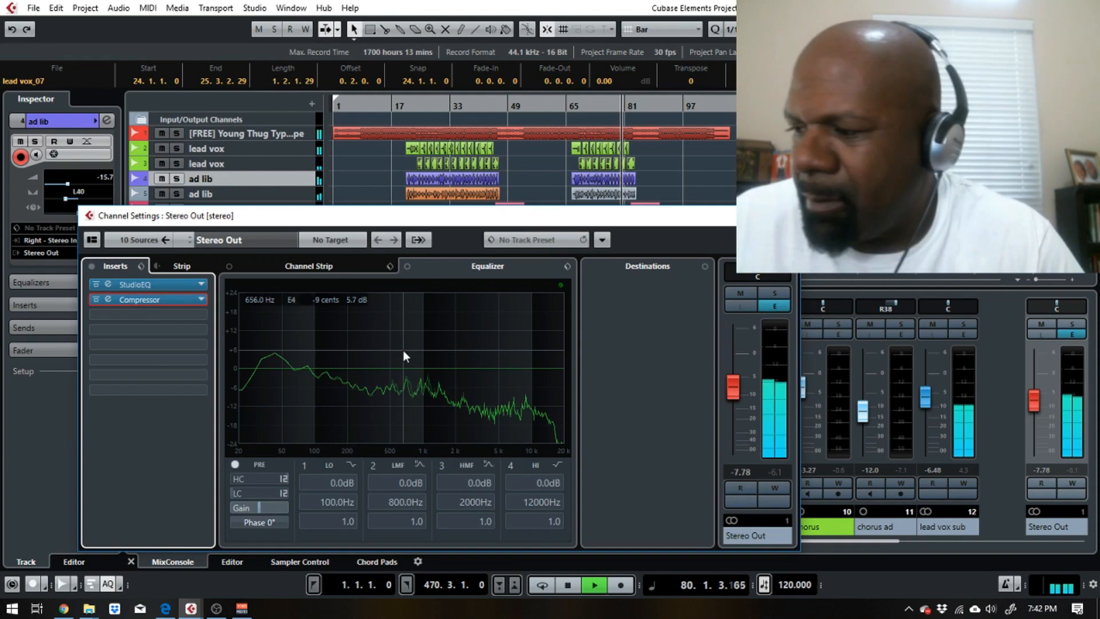
key("space")
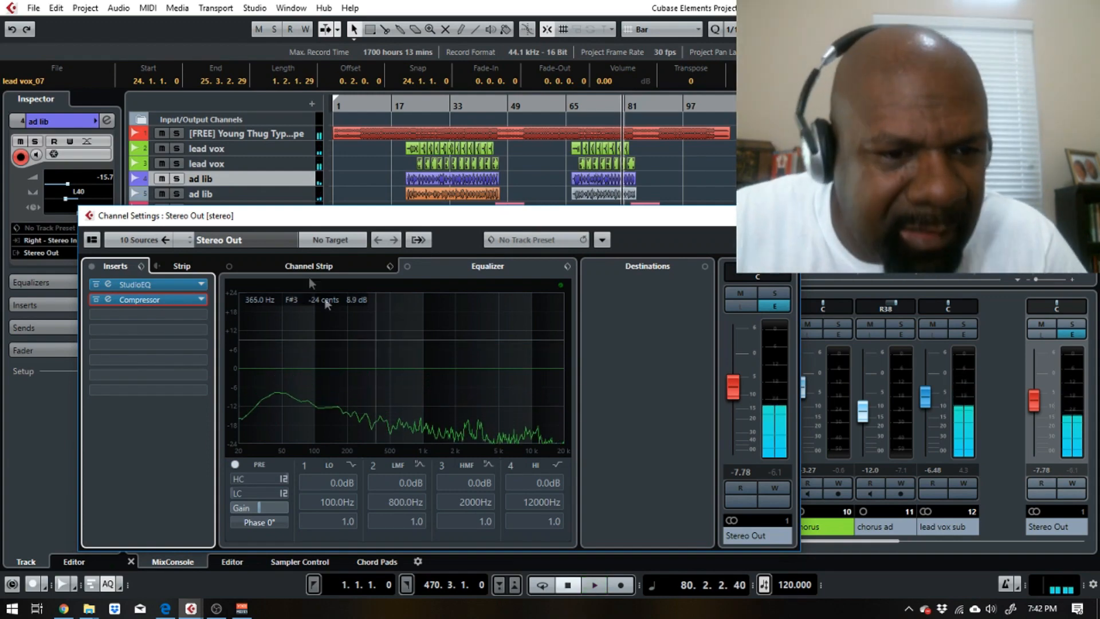
- Insert a Maximizer in the third insert slot of the Stereo Out channel
left_click(177, 312)
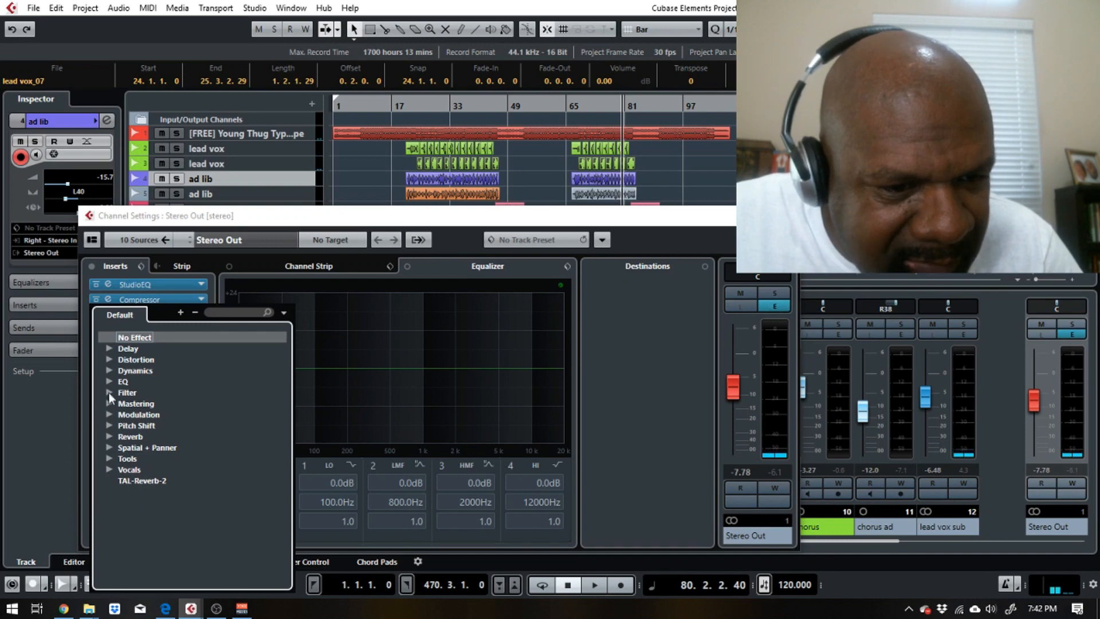
left_click(109, 371)
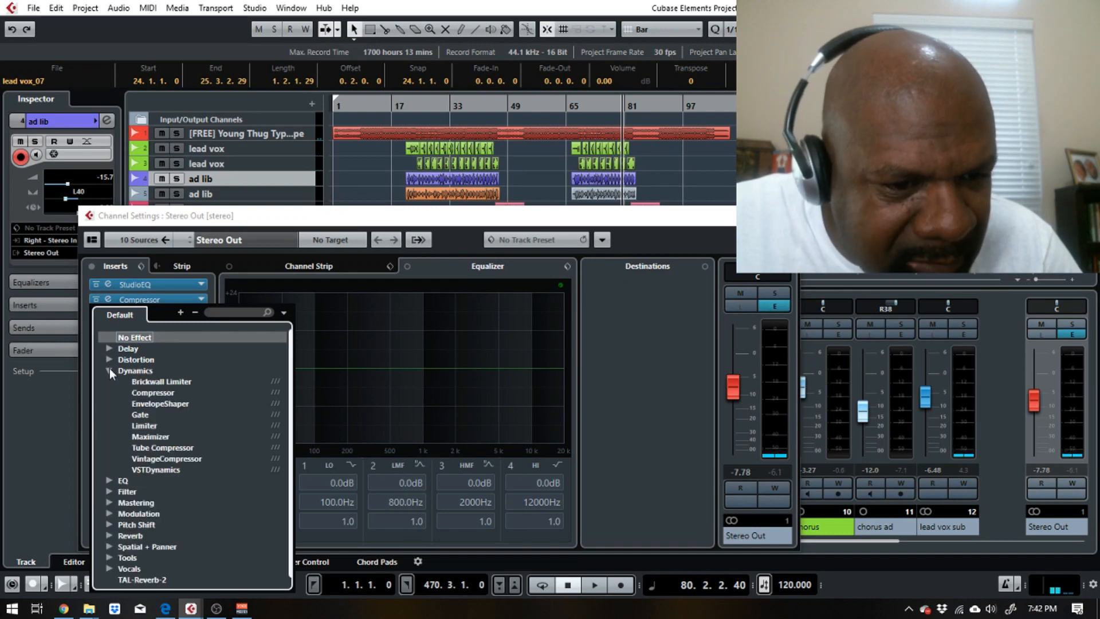
left_click(153, 437)
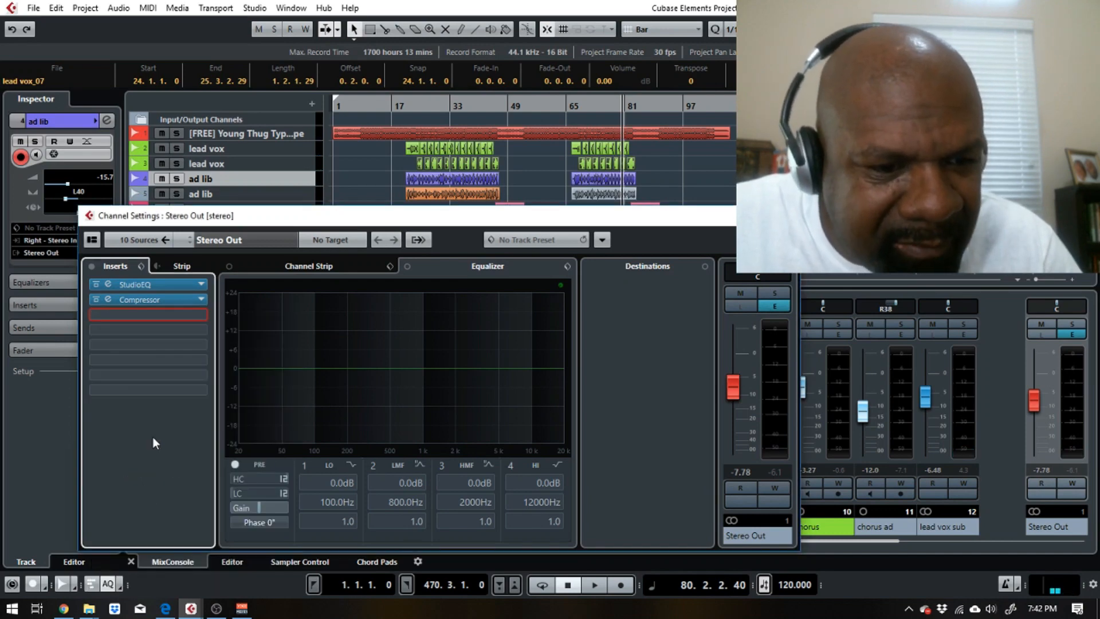
left_click_drag(445, 152, 495, 197)
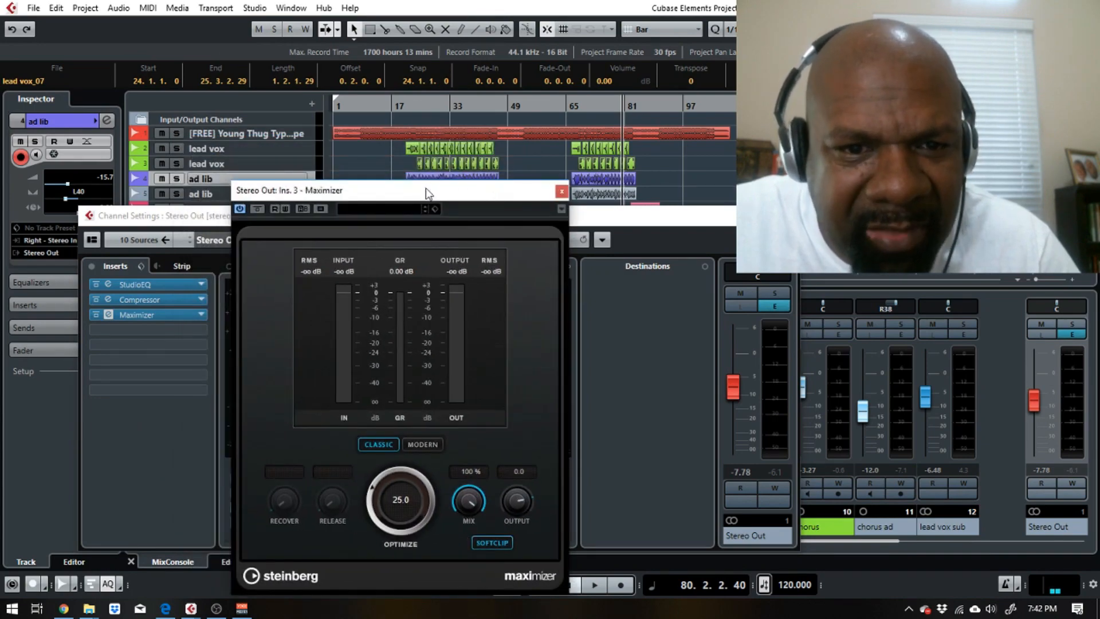
- Play the song and compare it with the Maximizer bypassed and reactivated
key("space")
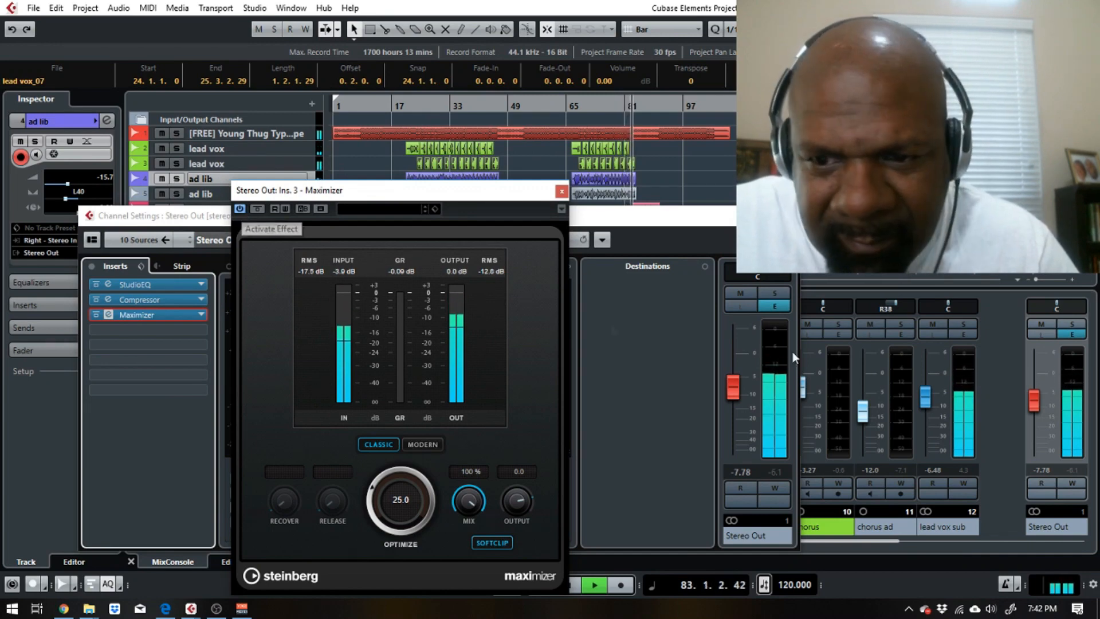
key("space")
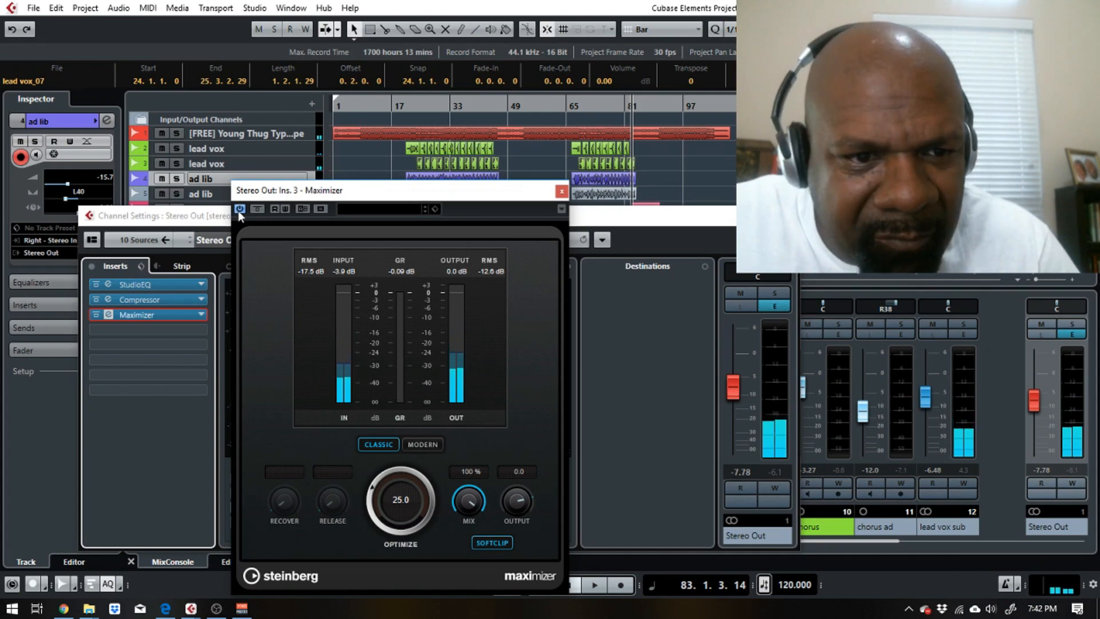
key("space")
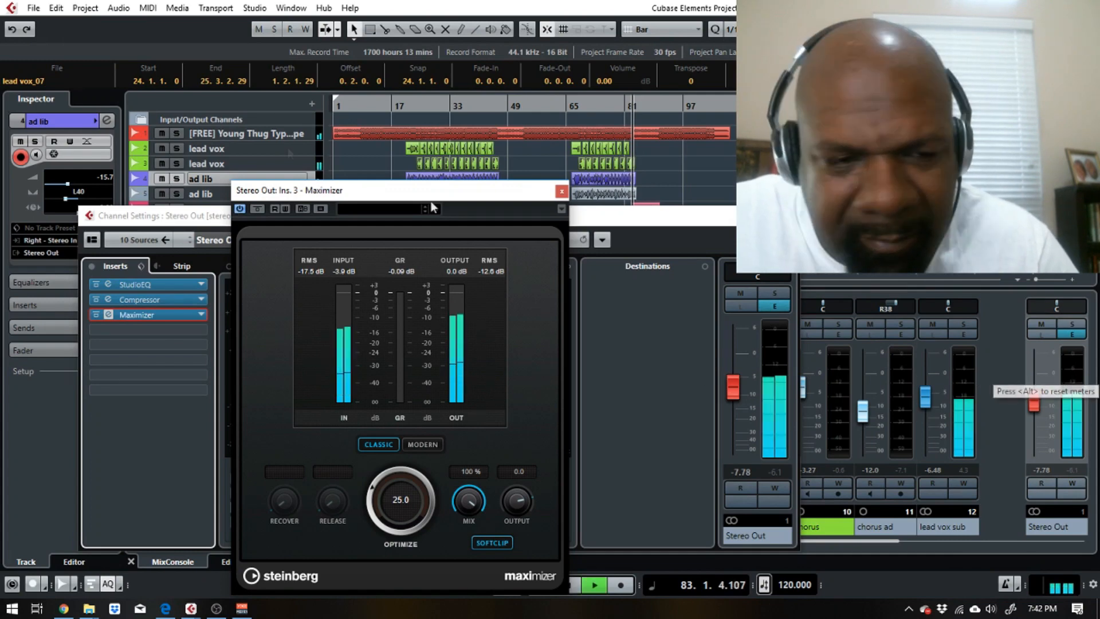
left_click(242, 209)
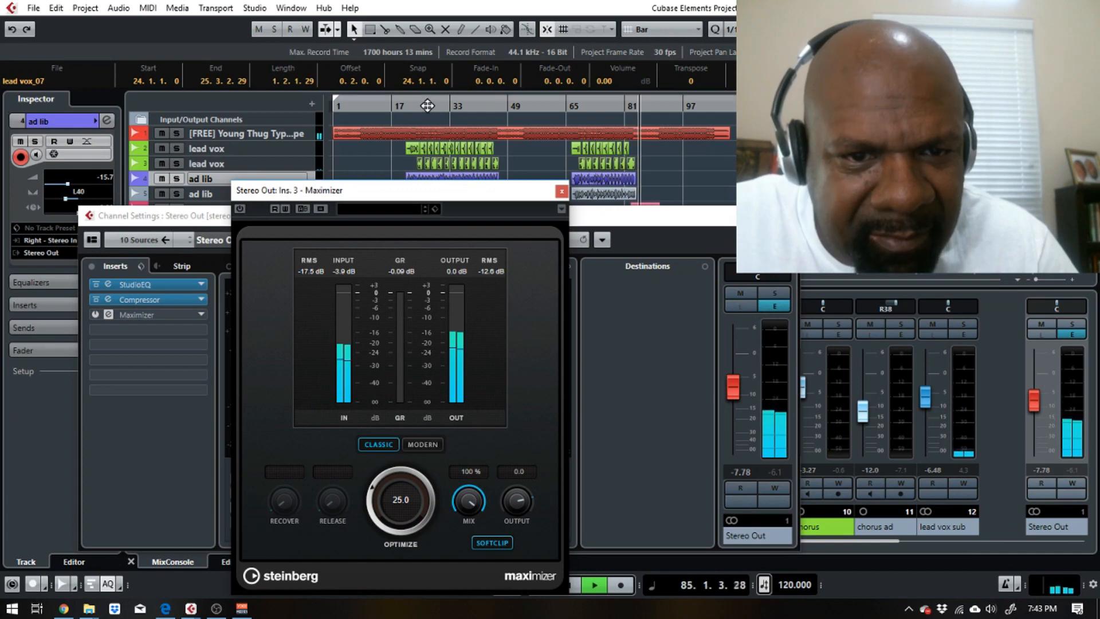
left_click(240, 209)
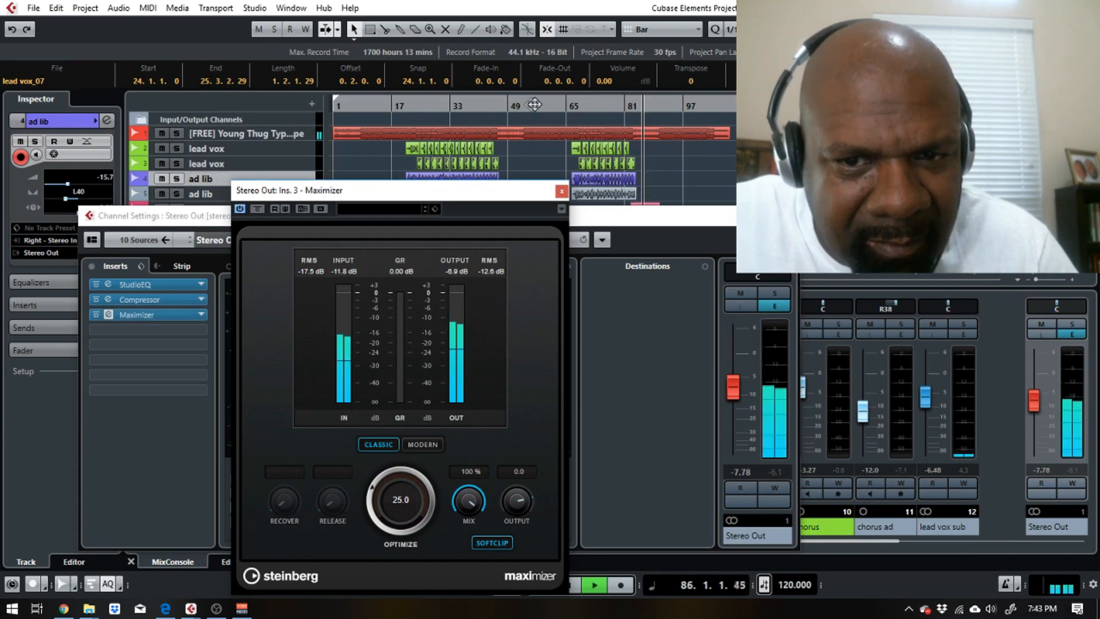
- Audition the song while raising the Maximizer's Optimize amount to 45.5 and the Stereo Out level to -1.82 dB
left_click(425, 107)
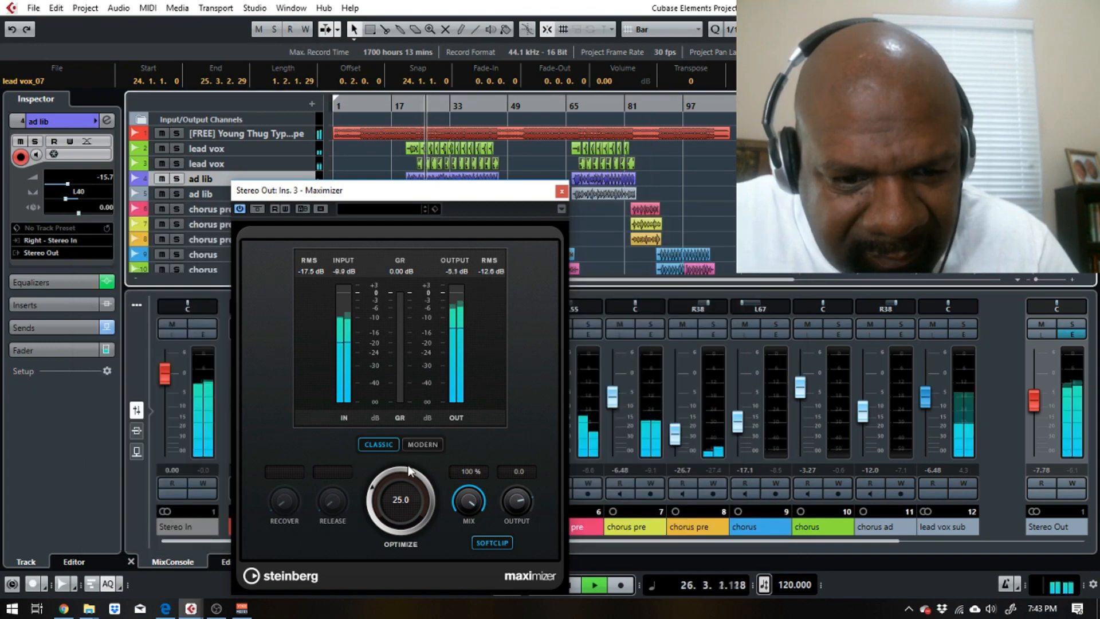
left_click_drag(381, 497, 384, 473)
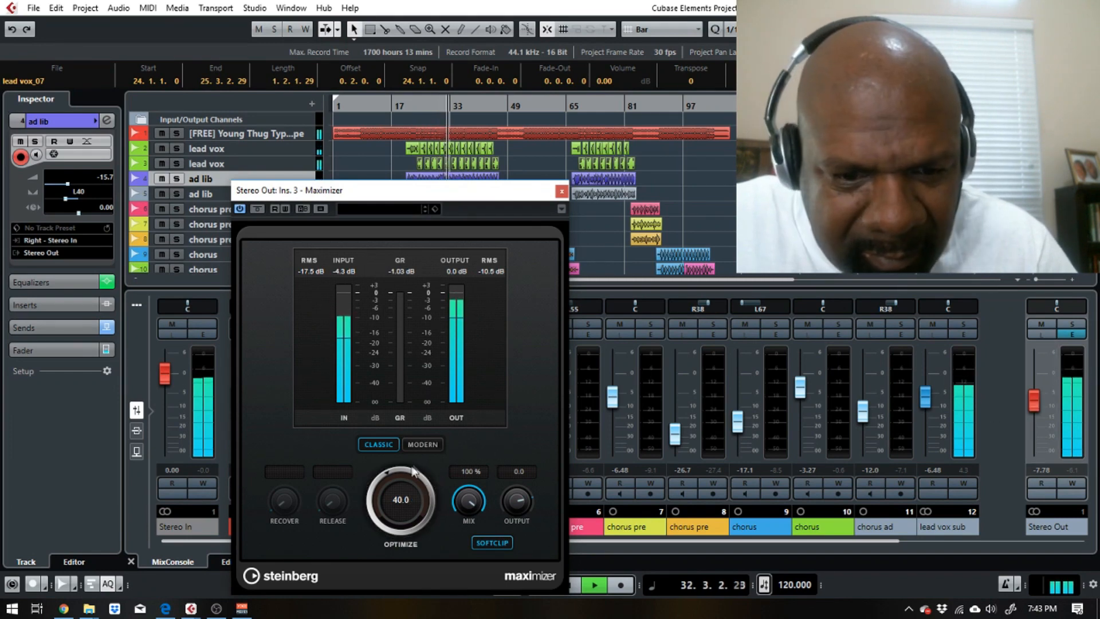
left_click_drag(387, 475, 386, 476)
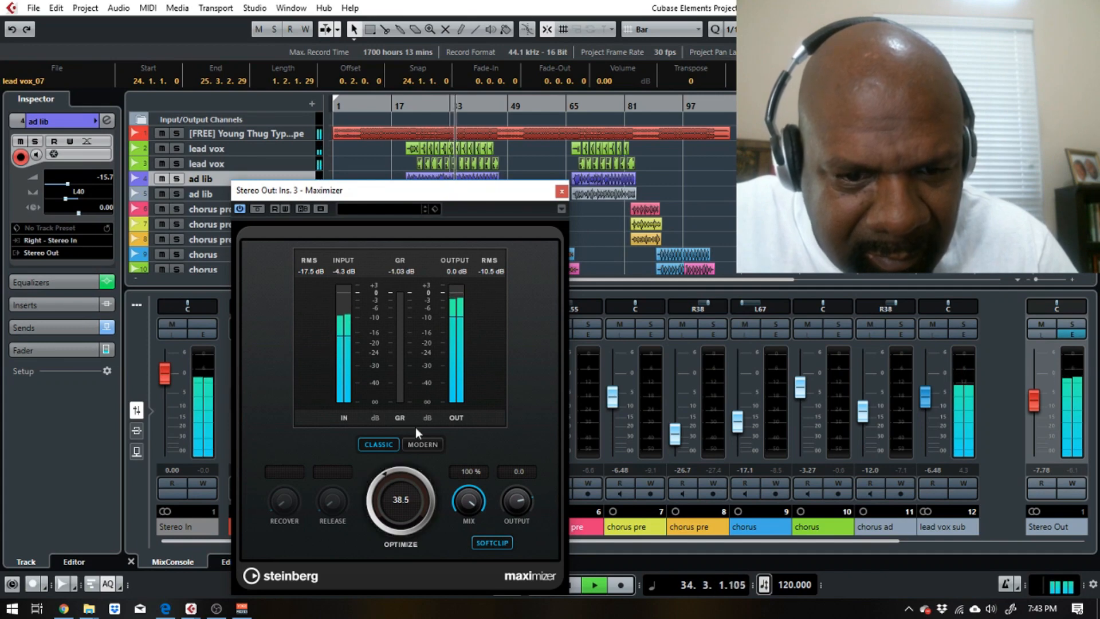
key("space")
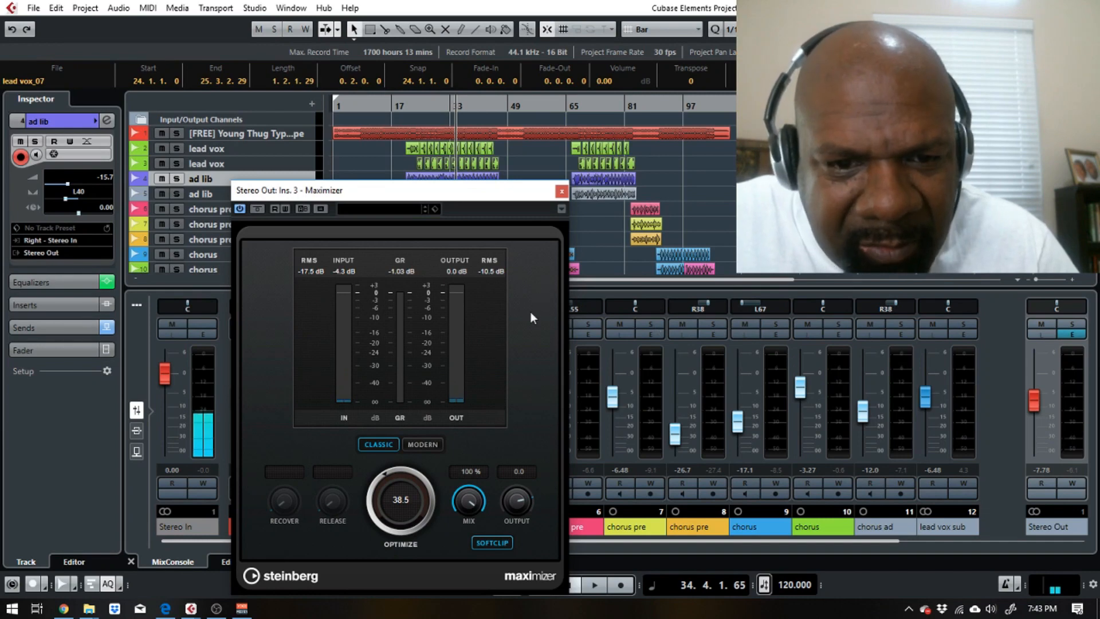
key("space")
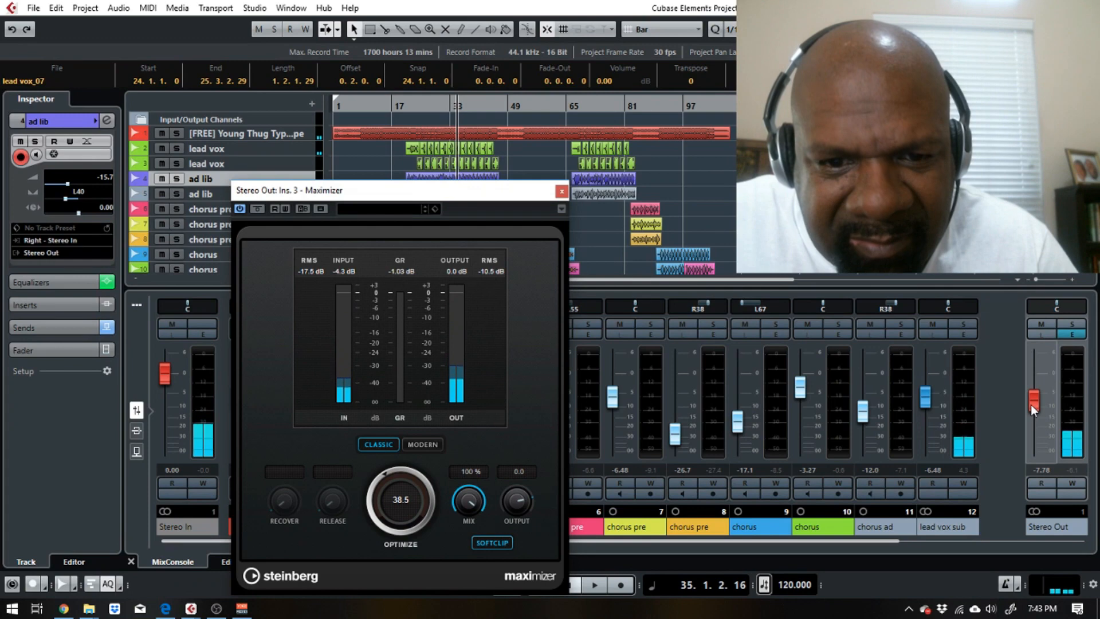
key("space")
left_click_drag(1031, 404, 1040, 384)
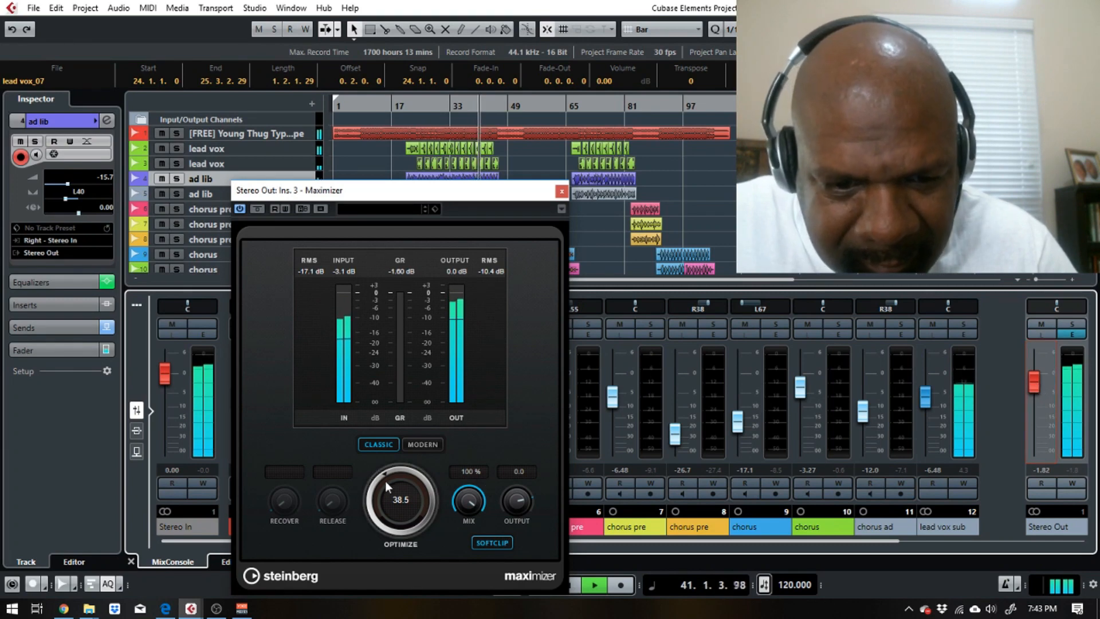
mouse_move(385, 480)
left_mouse_down()
mouse_move(380, 522)
mouse_move(383, 469)
left_mouse_up()
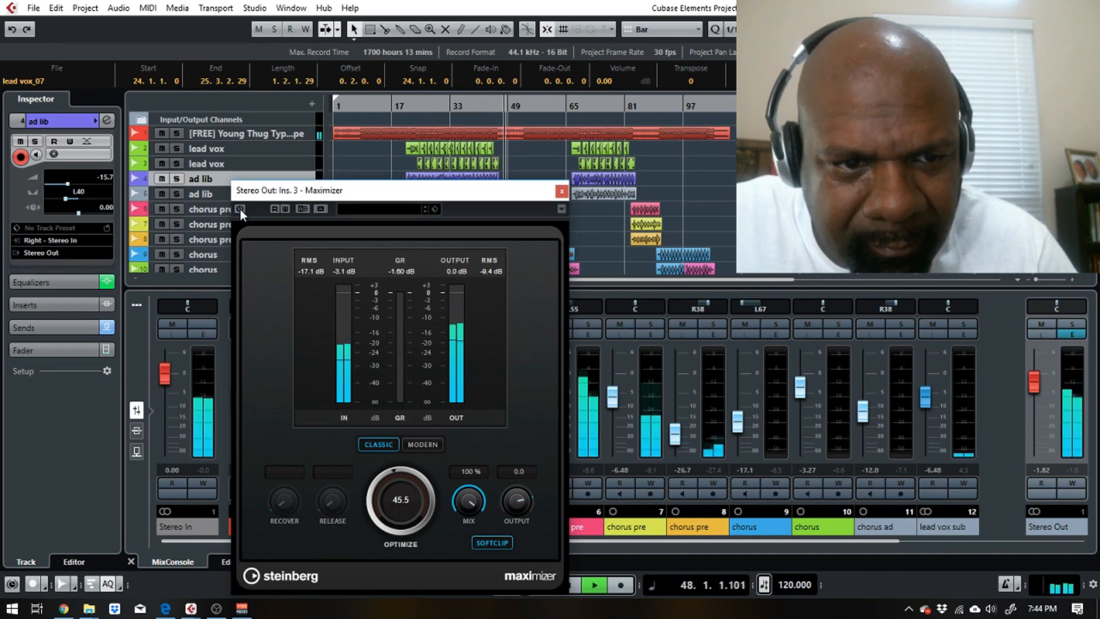
- Compare the louder master with the Maximizer bypassed and reactivated, leave it active, and close its window
key("space")
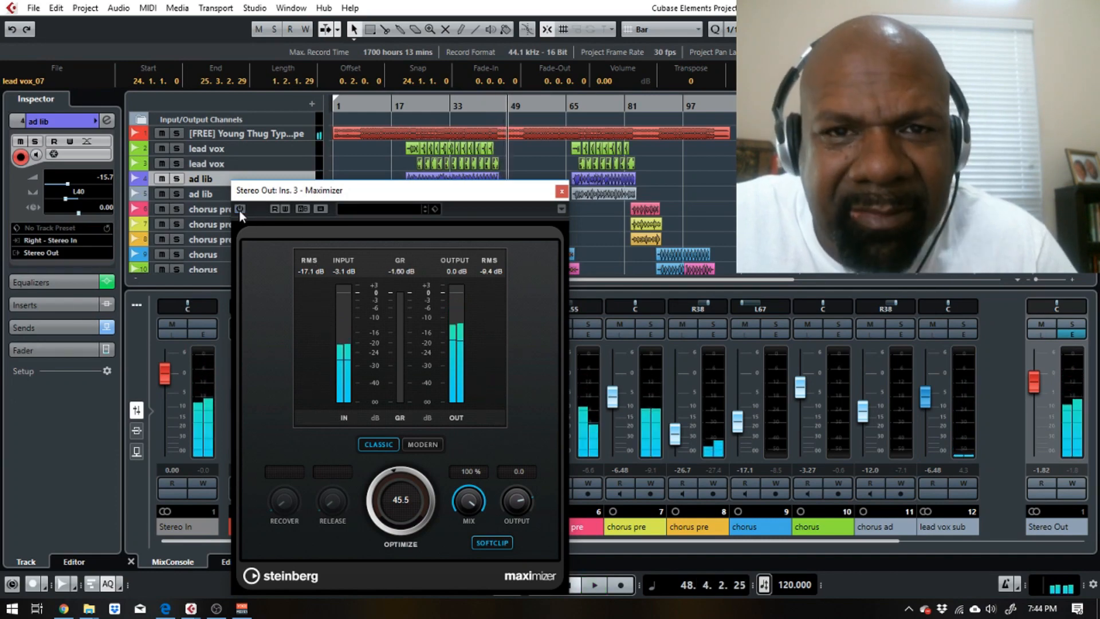
key("space")
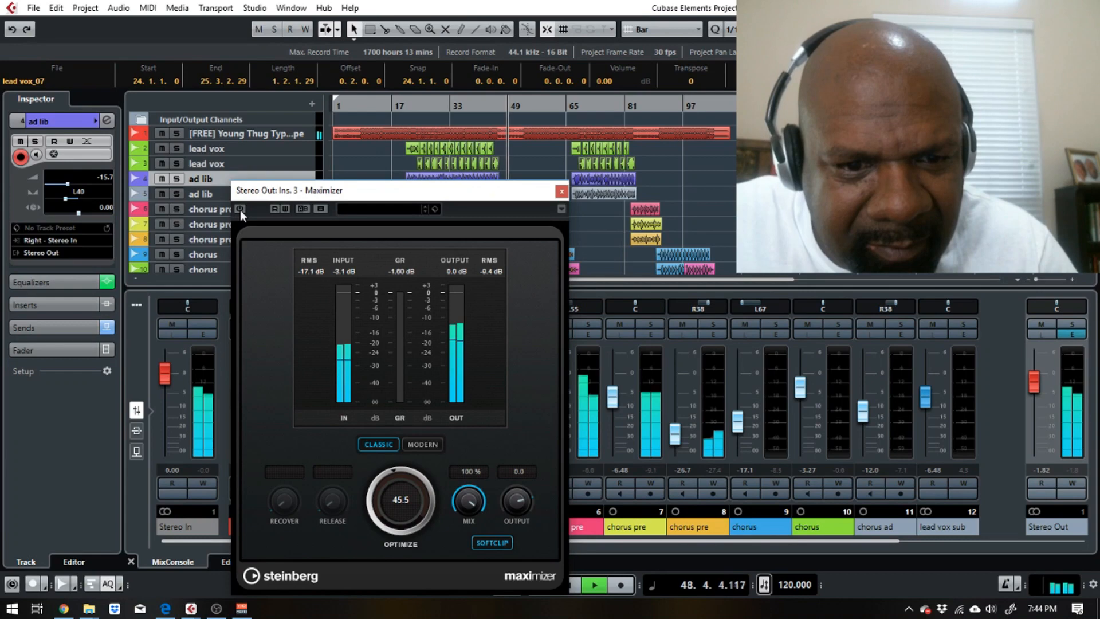
key("space")
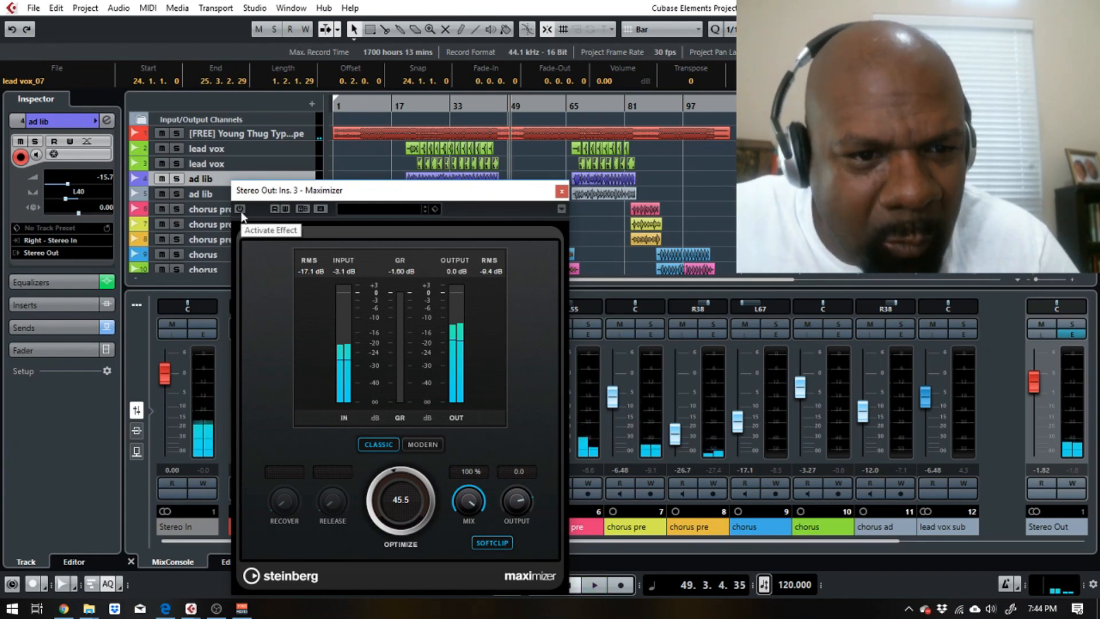
left_click(241, 210)
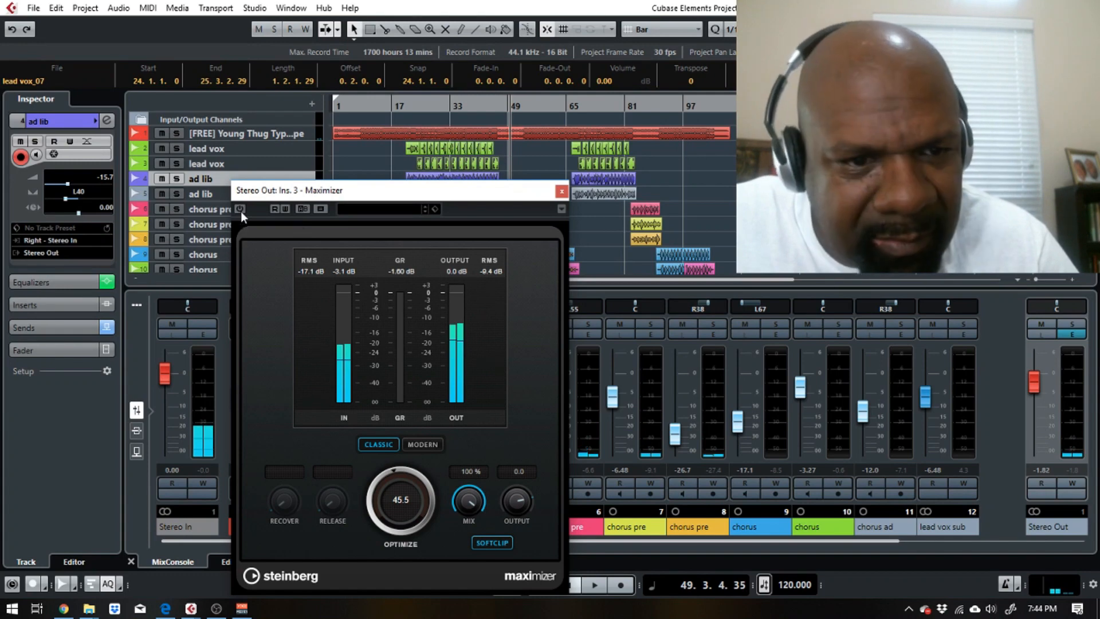
key("space")
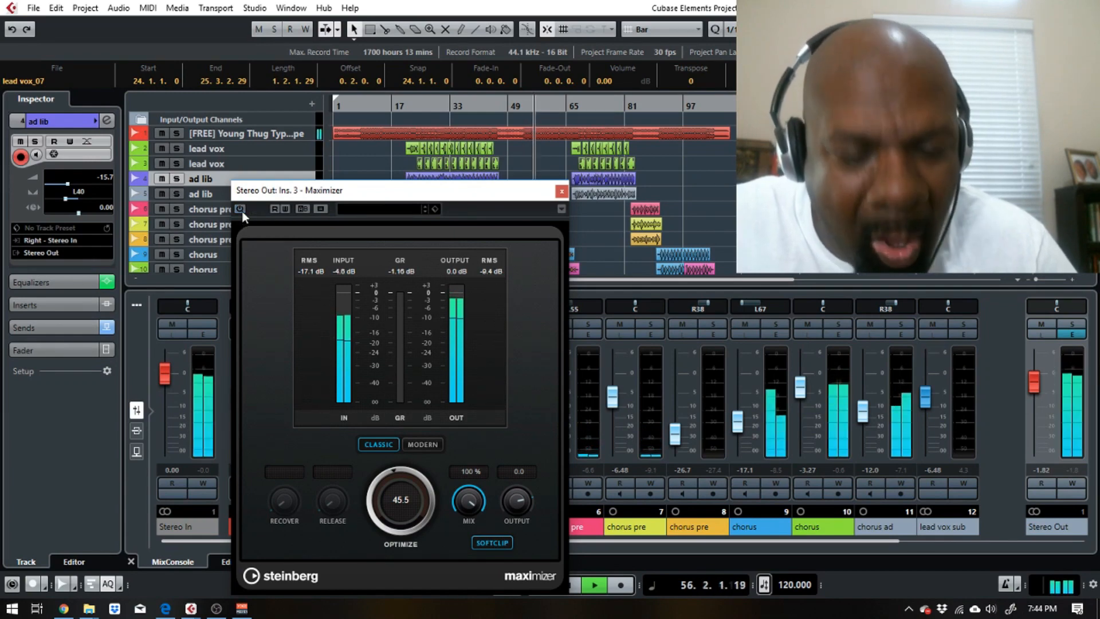
left_click(240, 210)
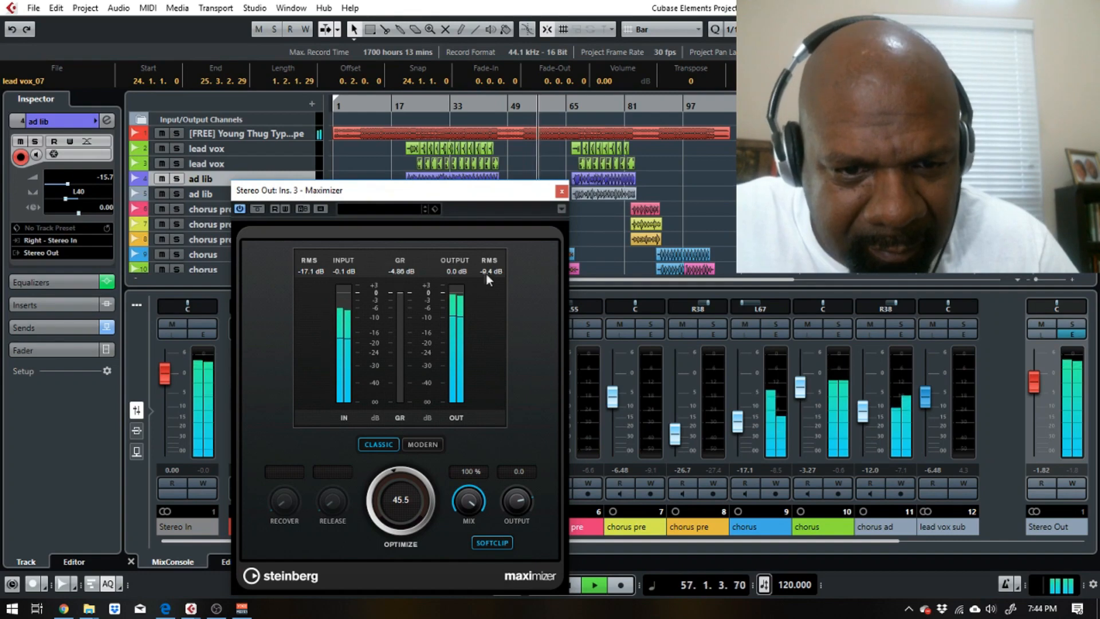
left_click(562, 192)
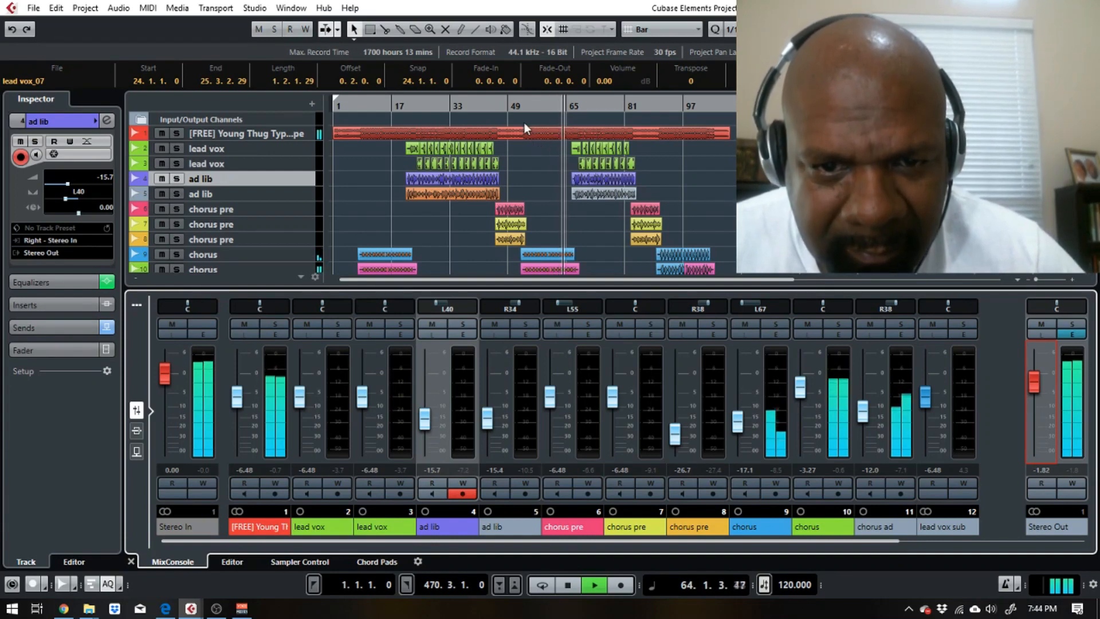
- Audition the mastered song from the first chorus, the first verse and the first pre-chorus
key("space")
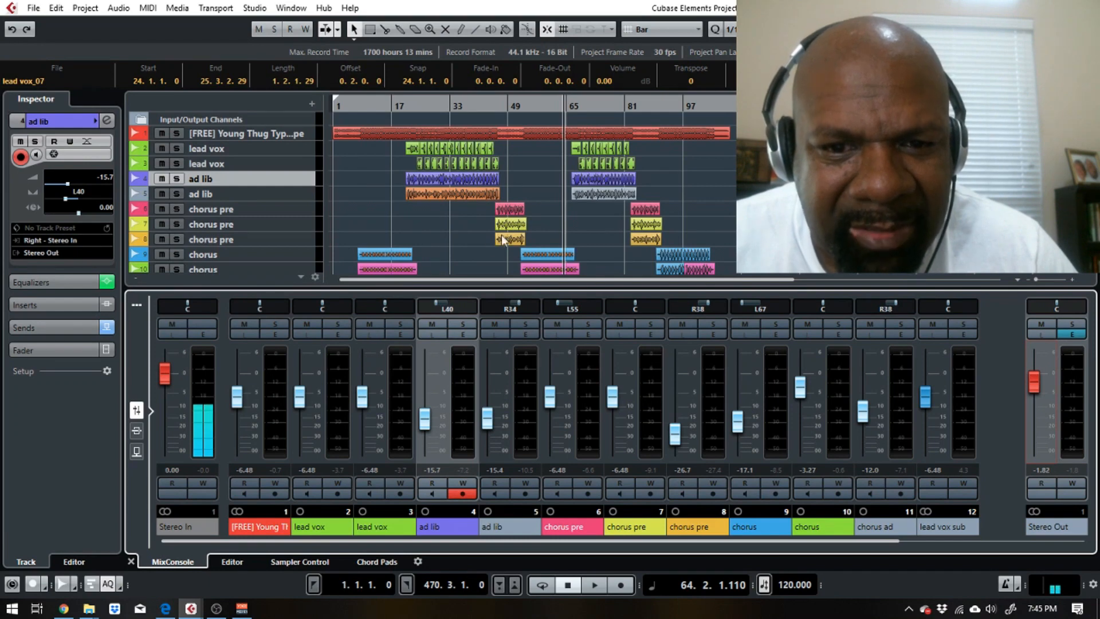
left_click(377, 104)
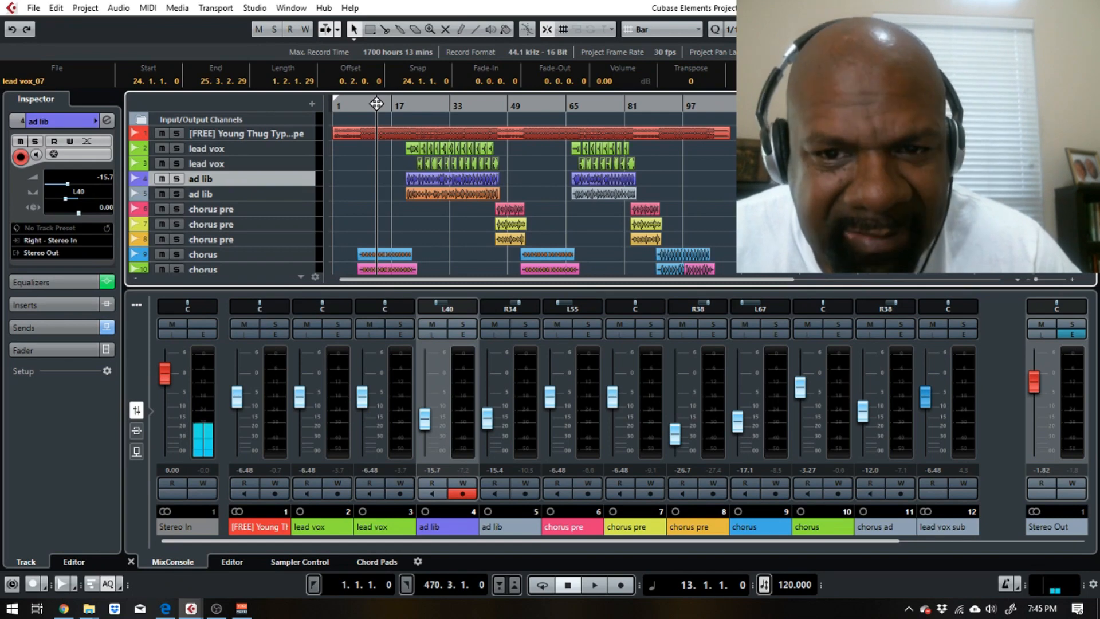
key("space")
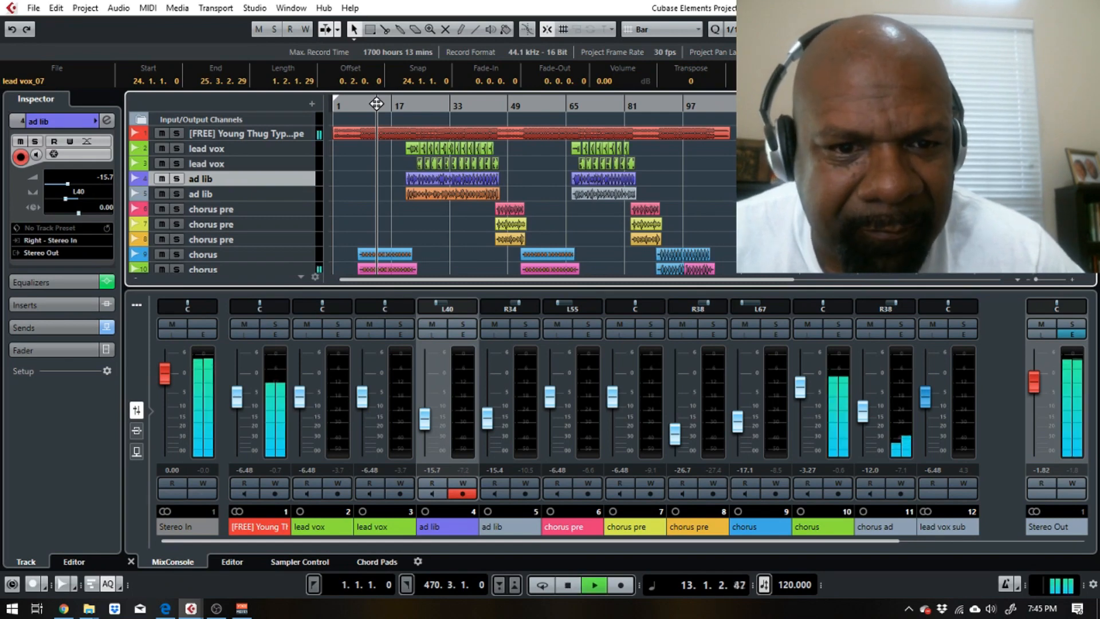
left_click(452, 104)
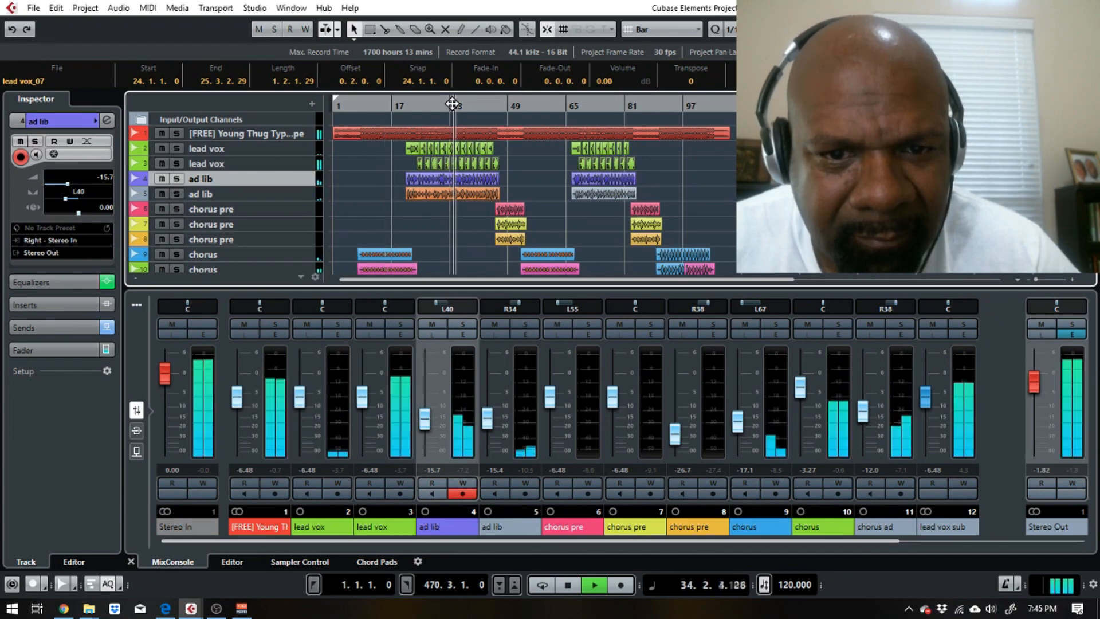
left_click(506, 105)
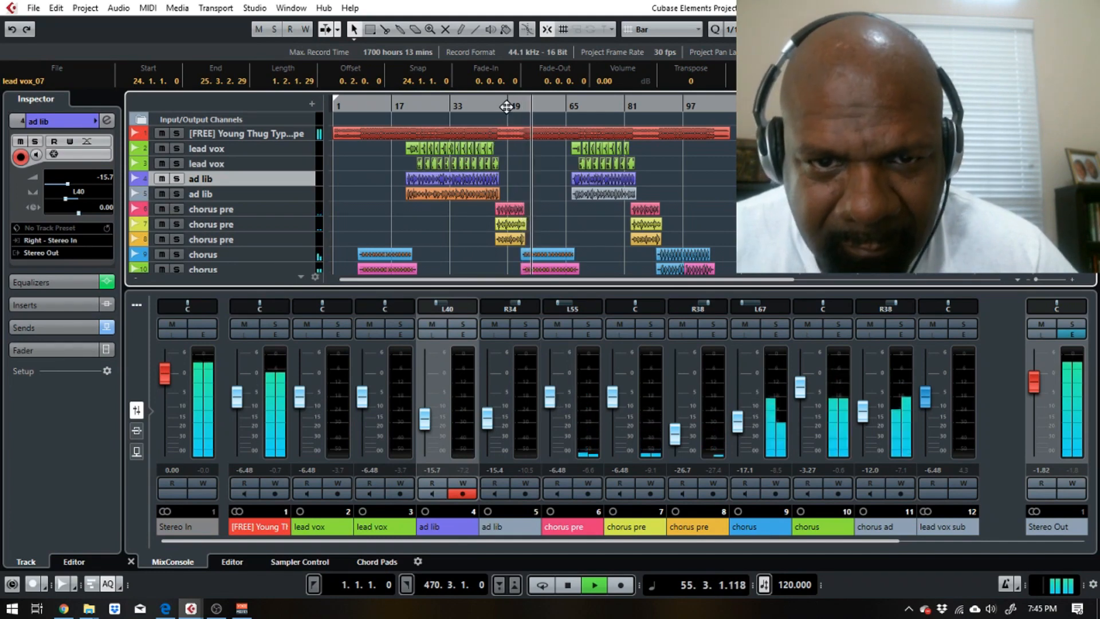
- Play the second pre-chorus, lower the first chorus pre channel to -7.25 dB, and stop playback
left_click(644, 107)
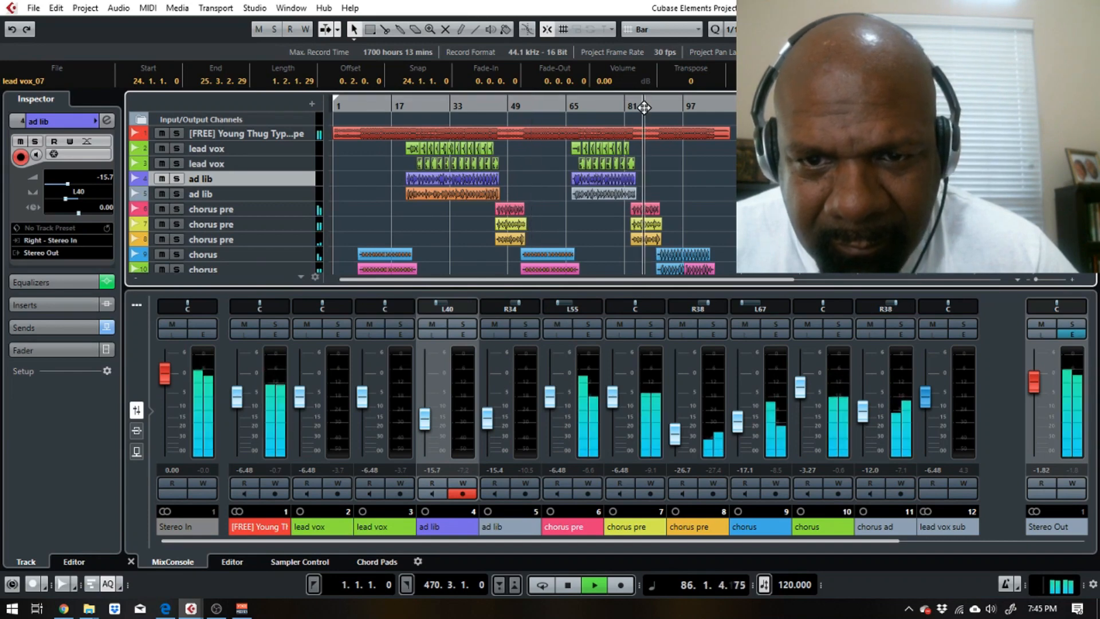
left_click(550, 403)
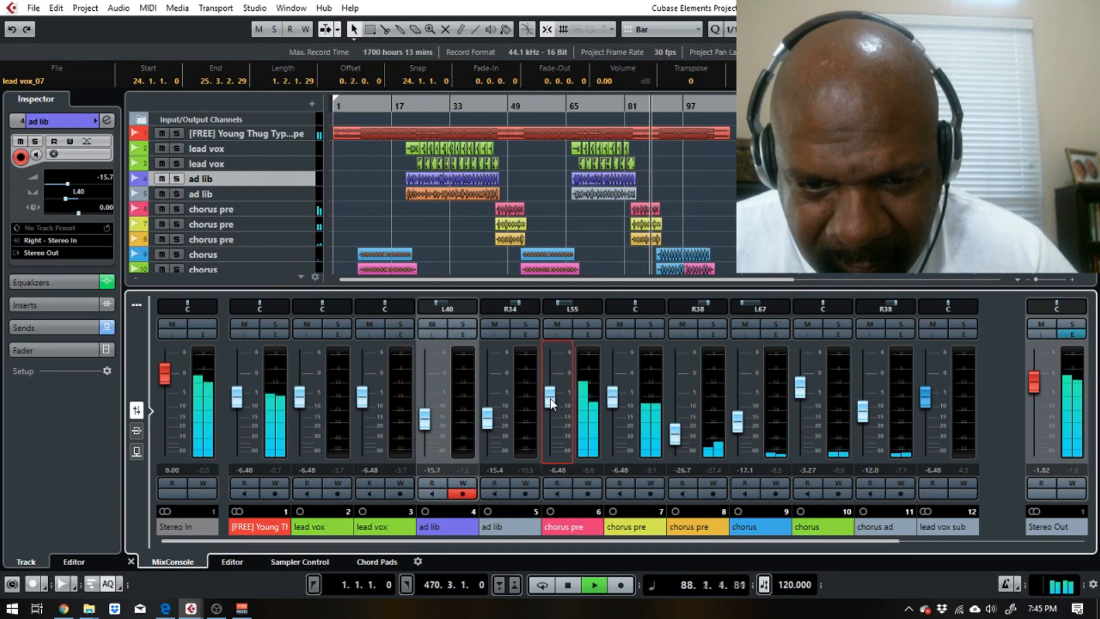
left_click_drag(551, 401, 550, 405)
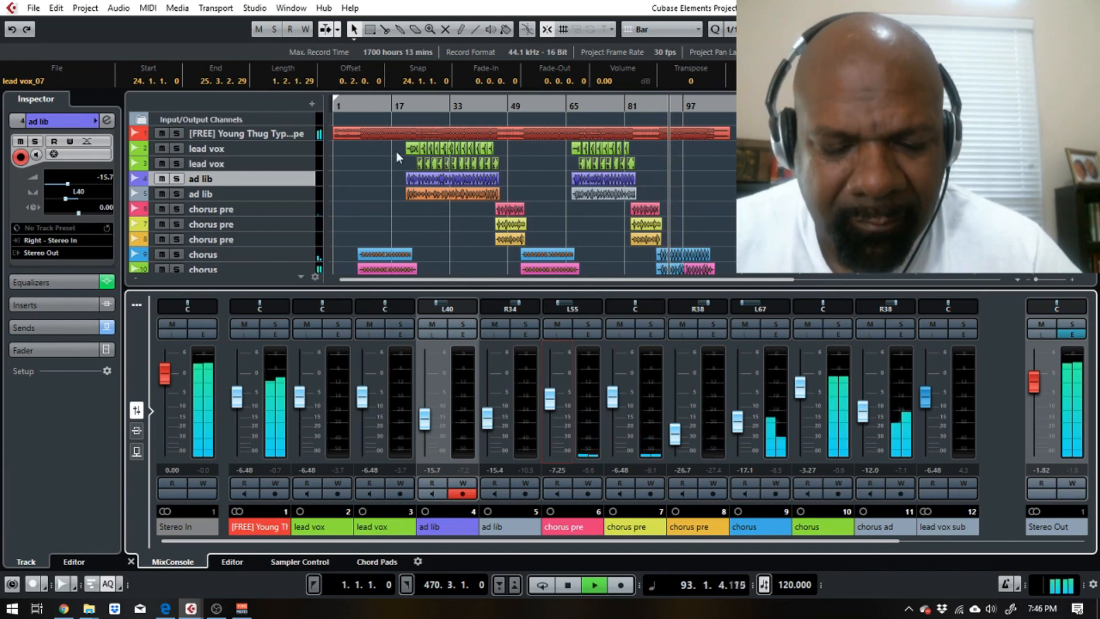
key("space")
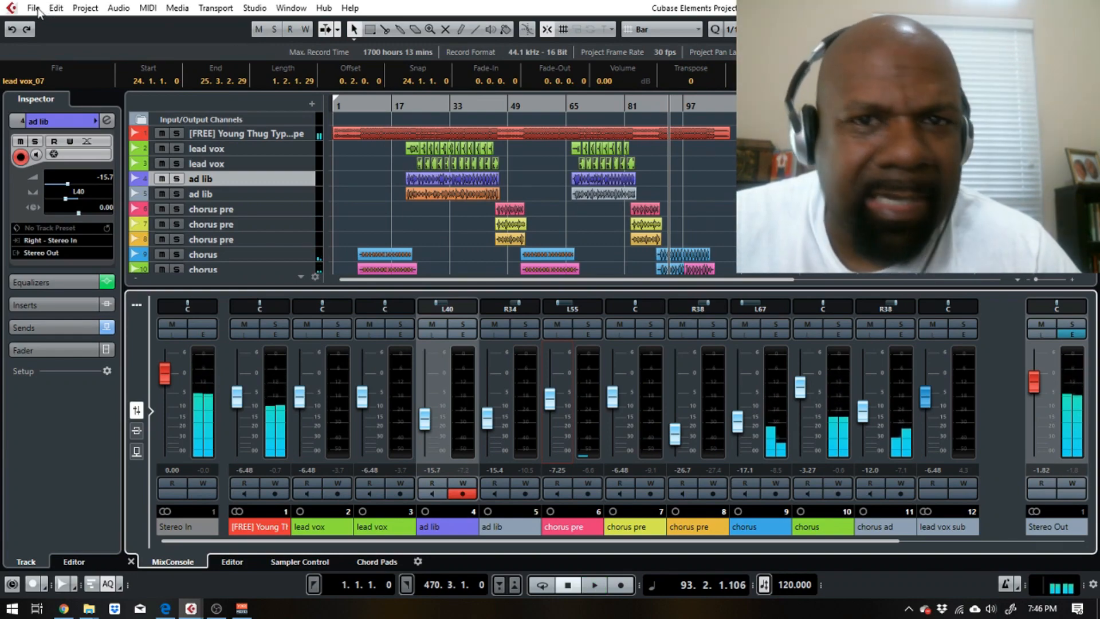
- Save the project
left_click(33, 8)
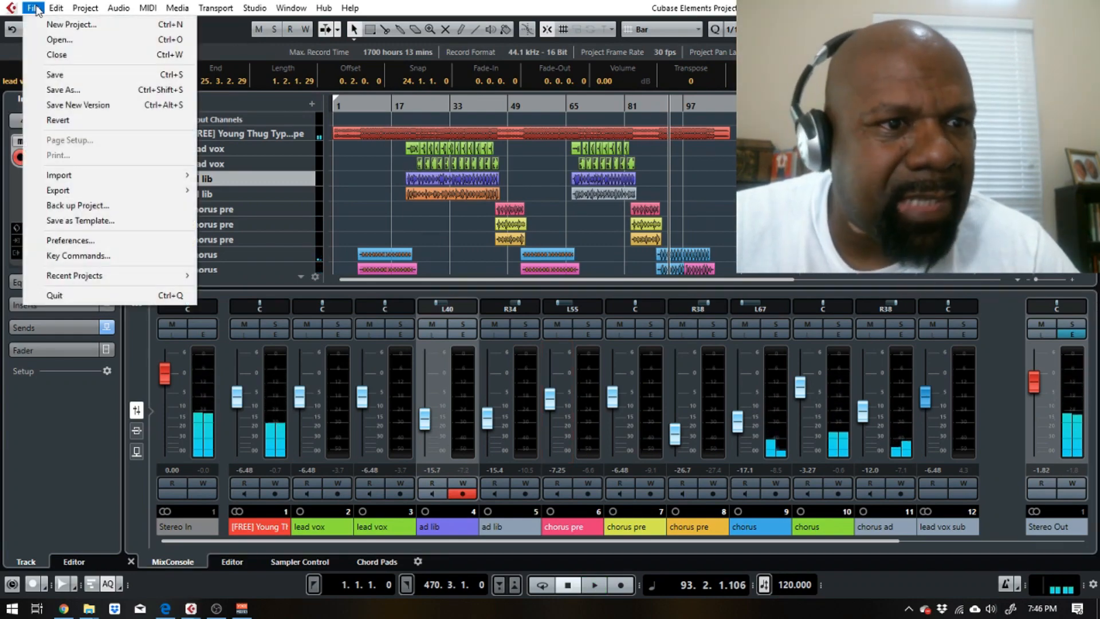
left_click(55, 75)
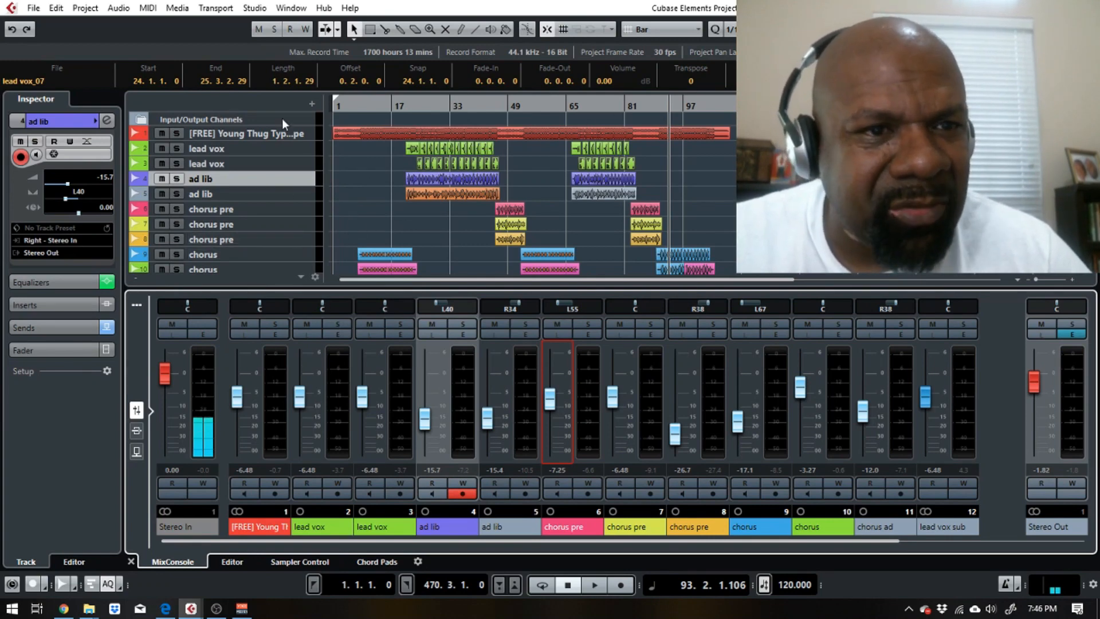
left_click(32, 8)
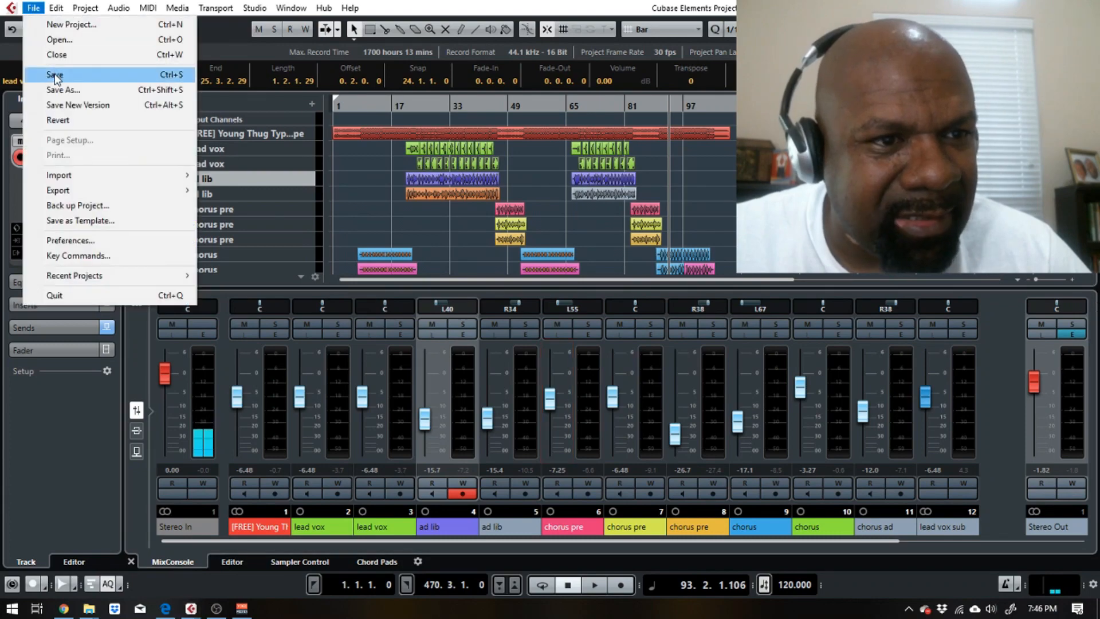
left_click(52, 76)
- Play the first verse from bar 24 and solo both lead vox and both ad lib tracks
left_click(418, 109)
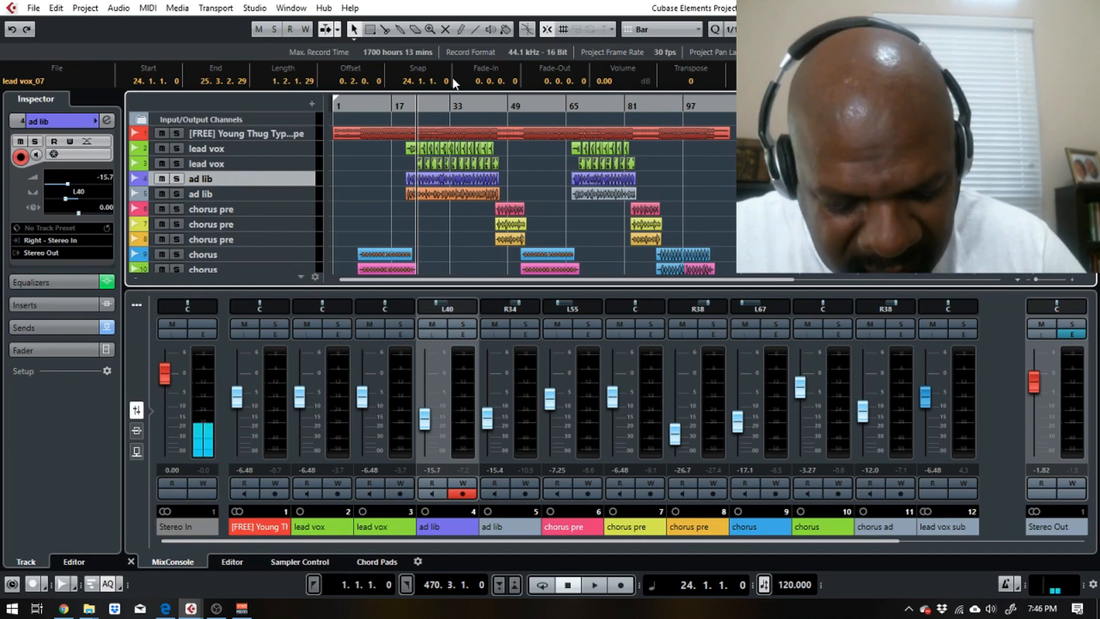
key("space")
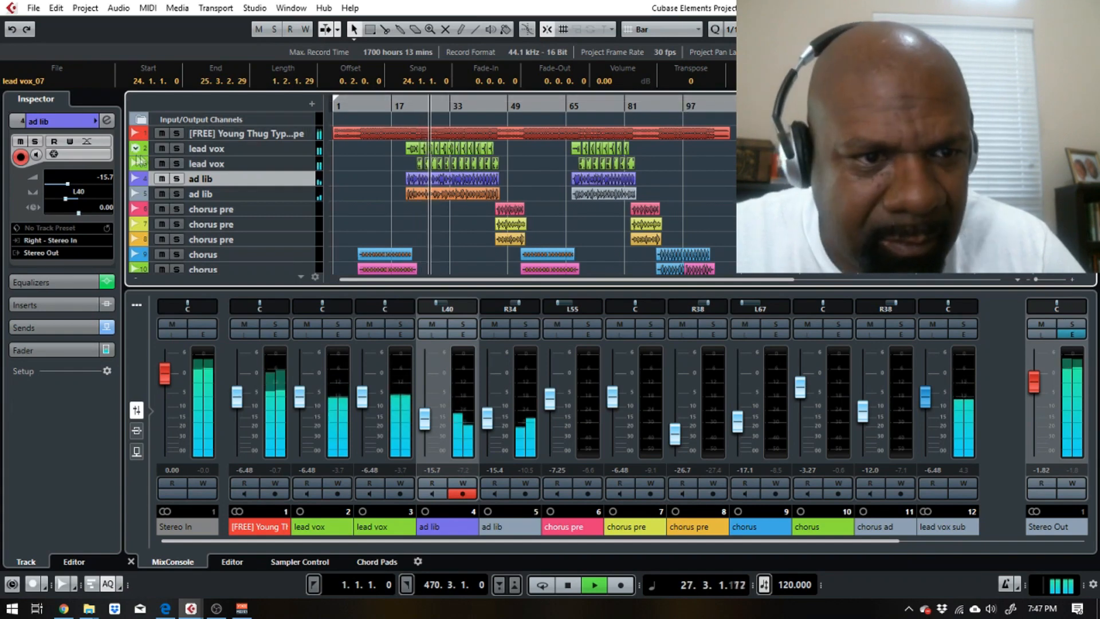
left_click(174, 150)
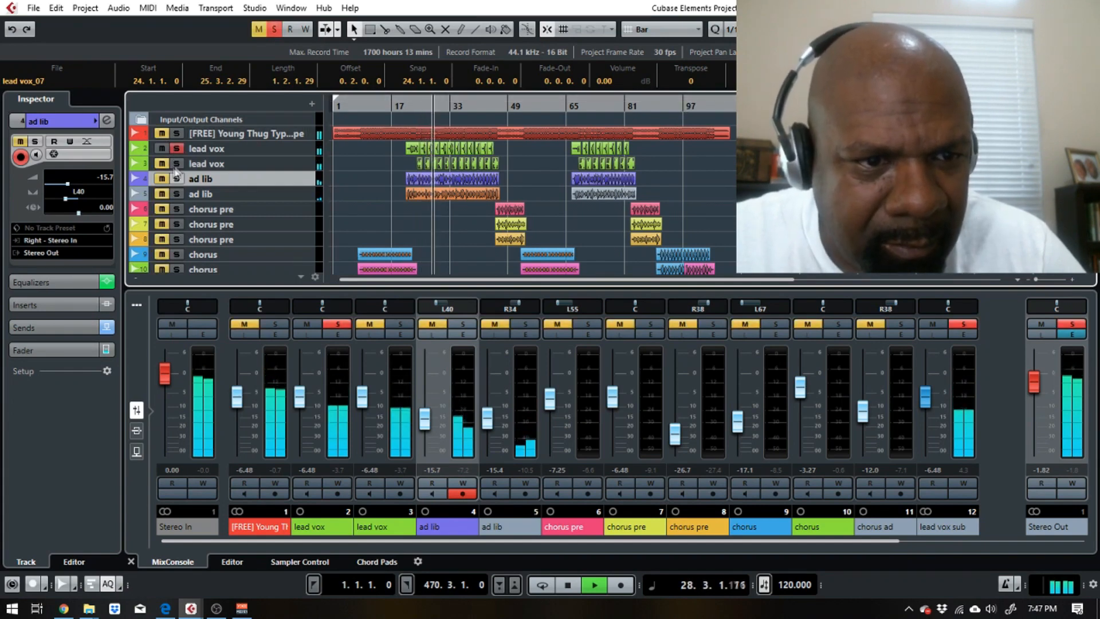
left_click(176, 164)
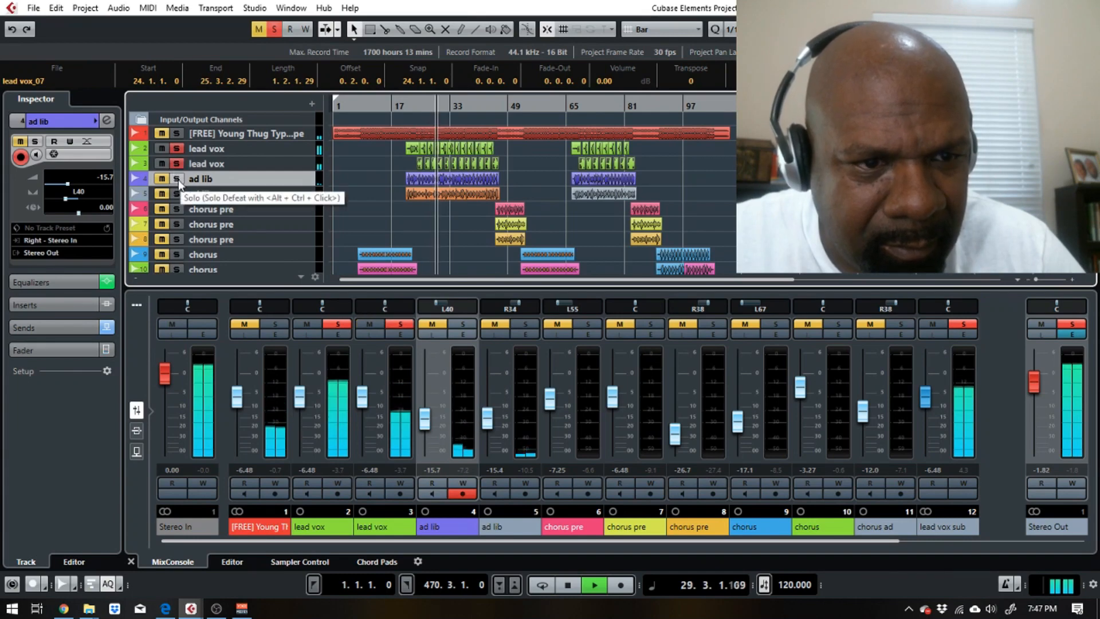
left_click(177, 180)
left_click(178, 194)
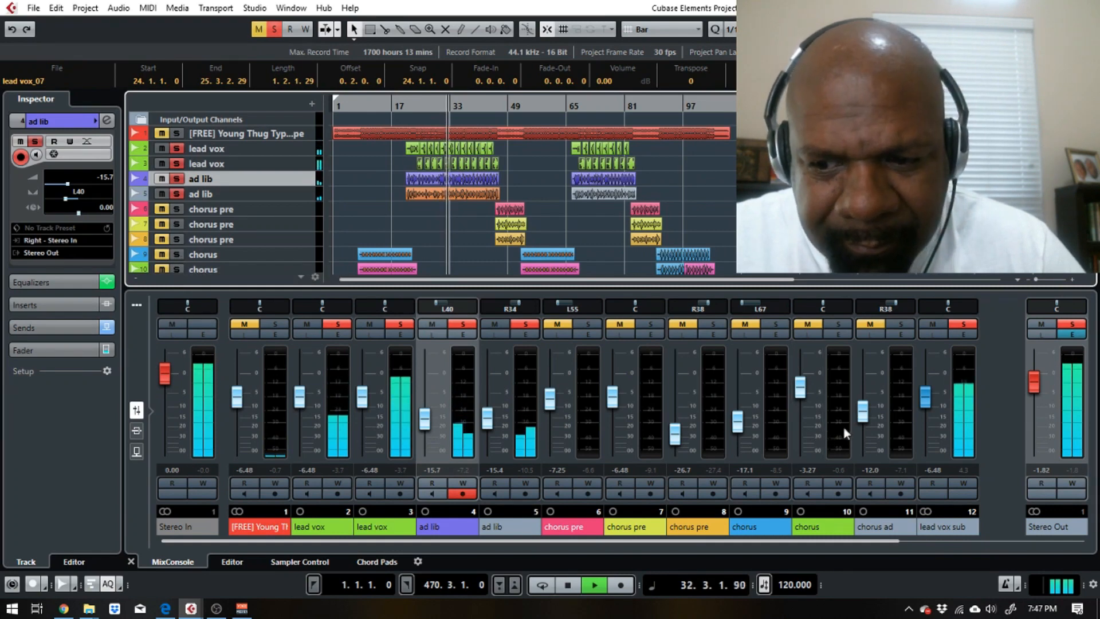
key("space")
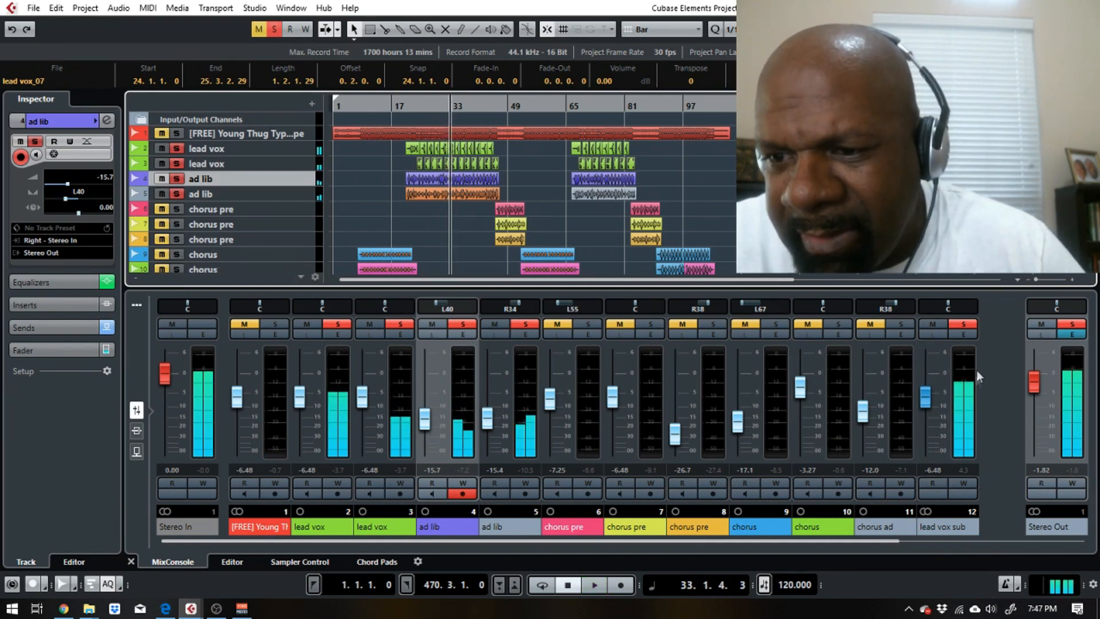
- Open the lead vox sub channel settings, inspect the Gate insert's settings, and resume playback of the soloed vocals
left_click(964, 336)
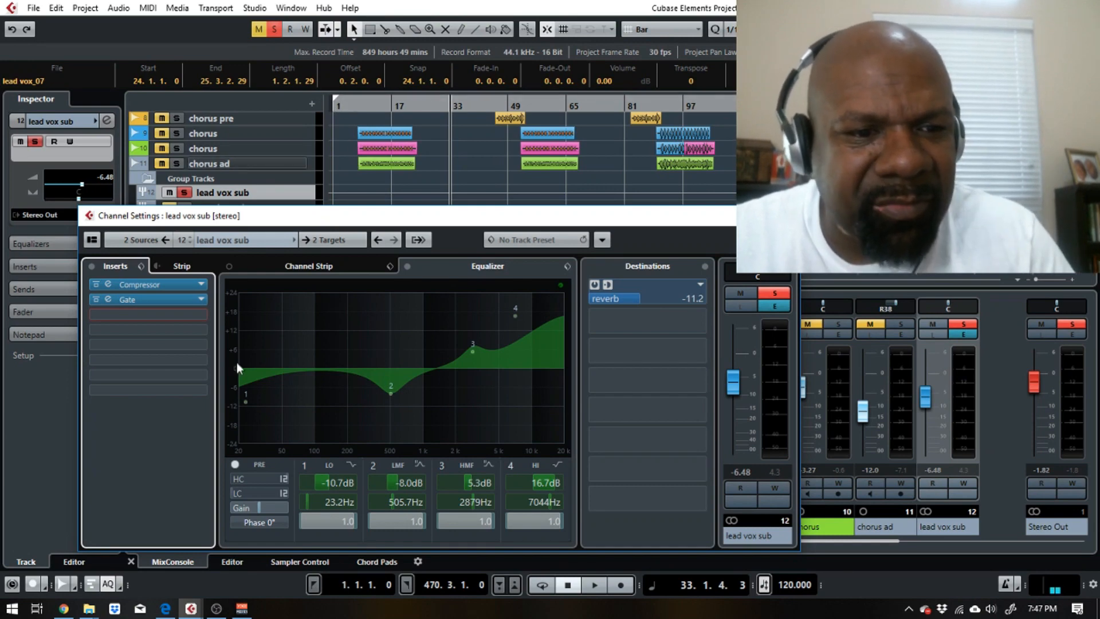
left_click(109, 299)
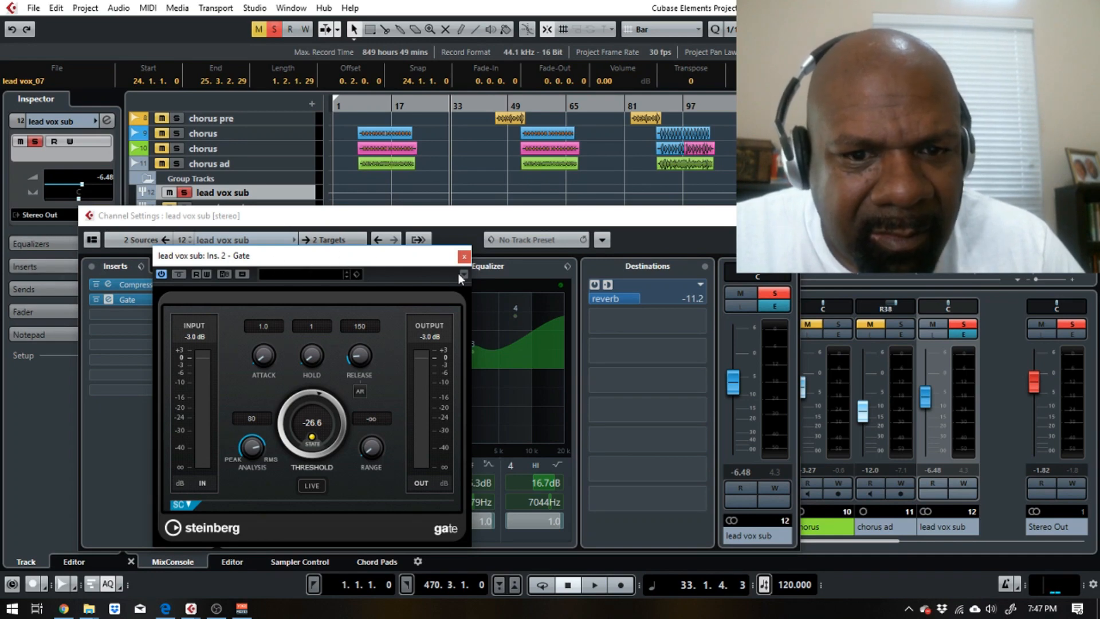
left_click(464, 256)
key("space")
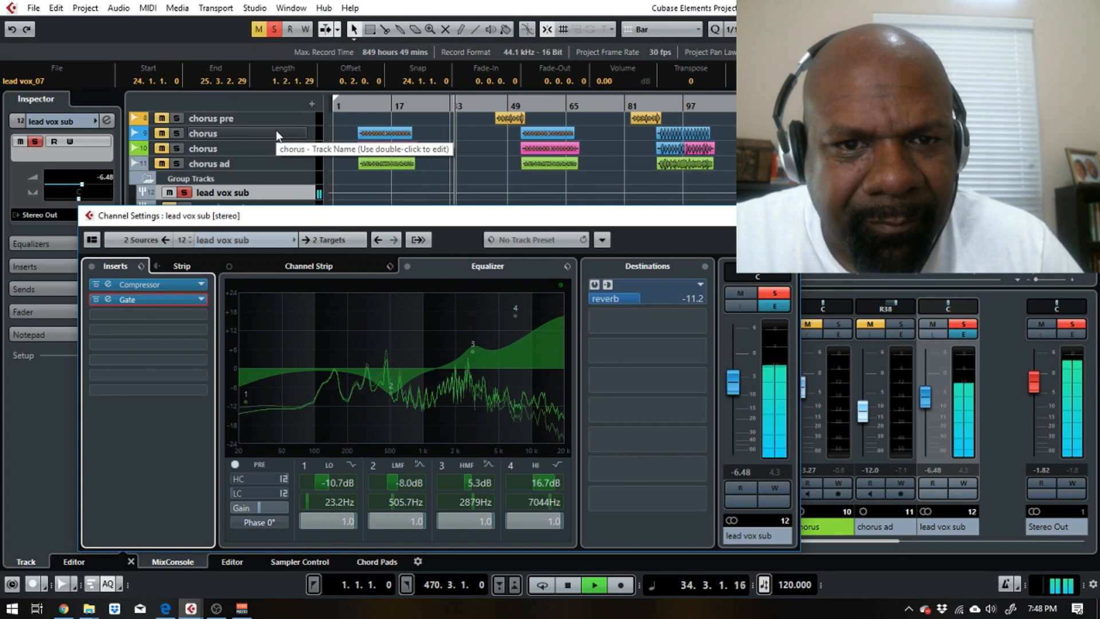
- Pause the soloed vocal playback, add the Young Thug type beat track to the solo, and play it with the vocals
scroll(202, 157, "up", 3)
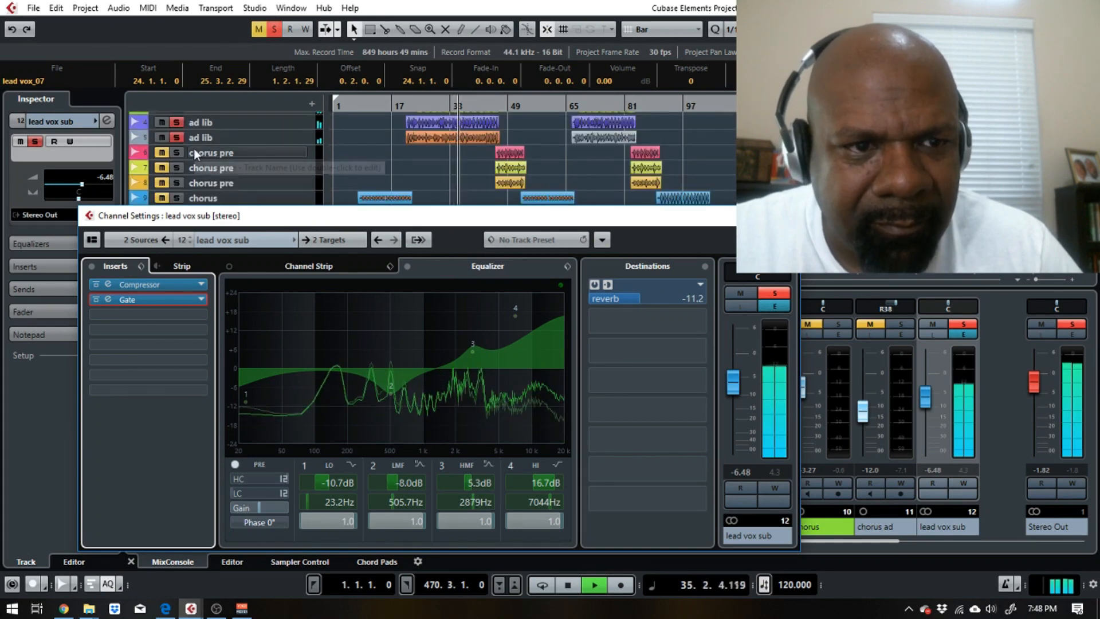
scroll(194, 149, "up", 3)
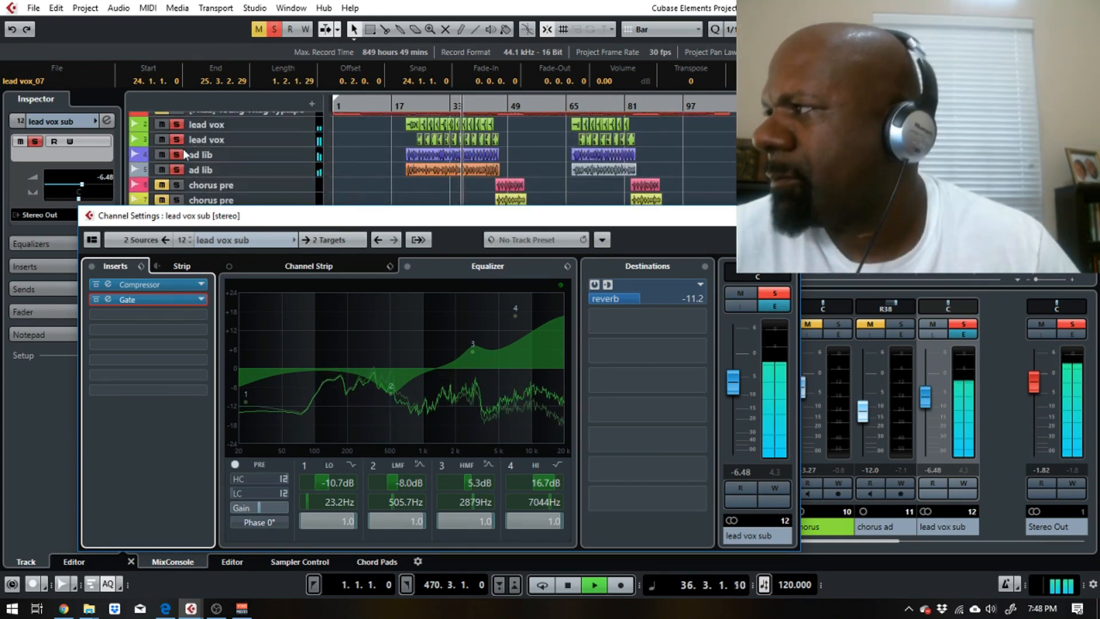
key("space")
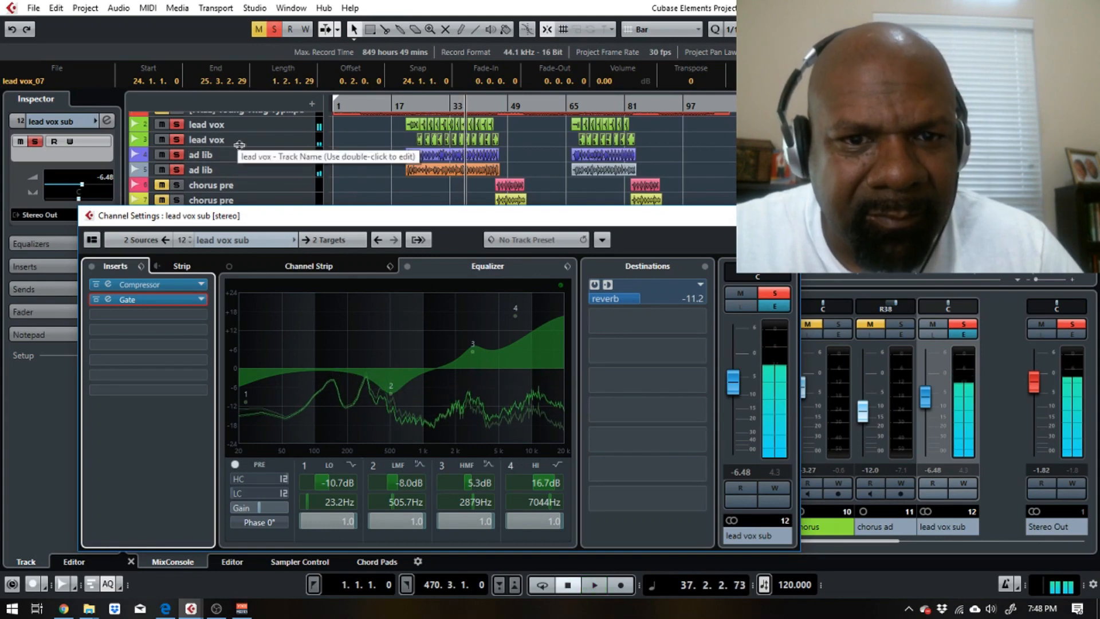
scroll(217, 144, "up", 2)
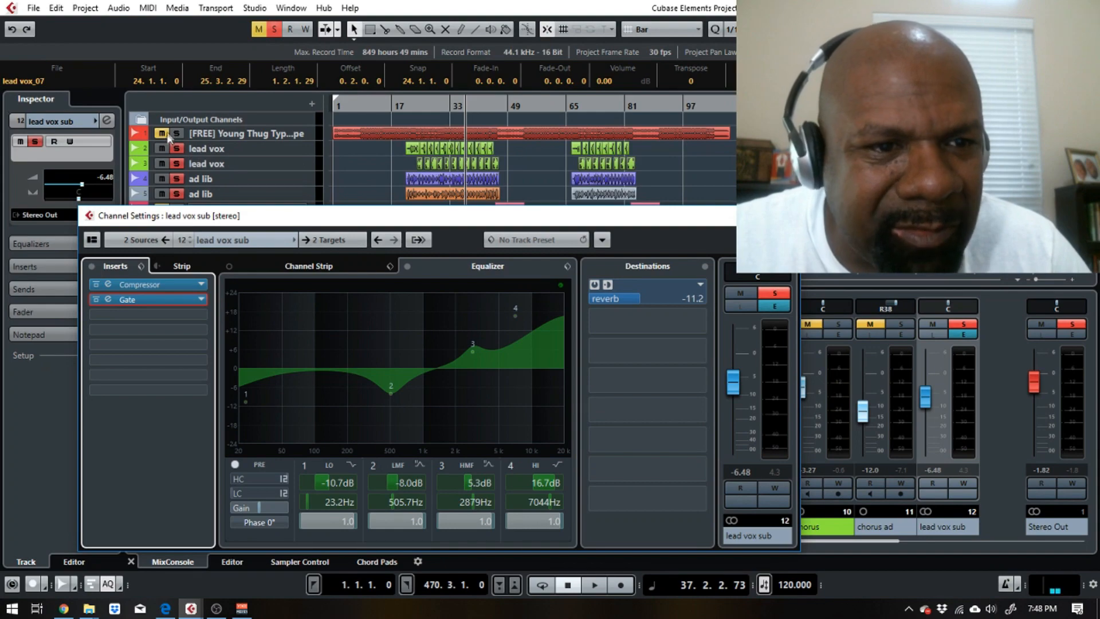
left_click(165, 136)
key("space")
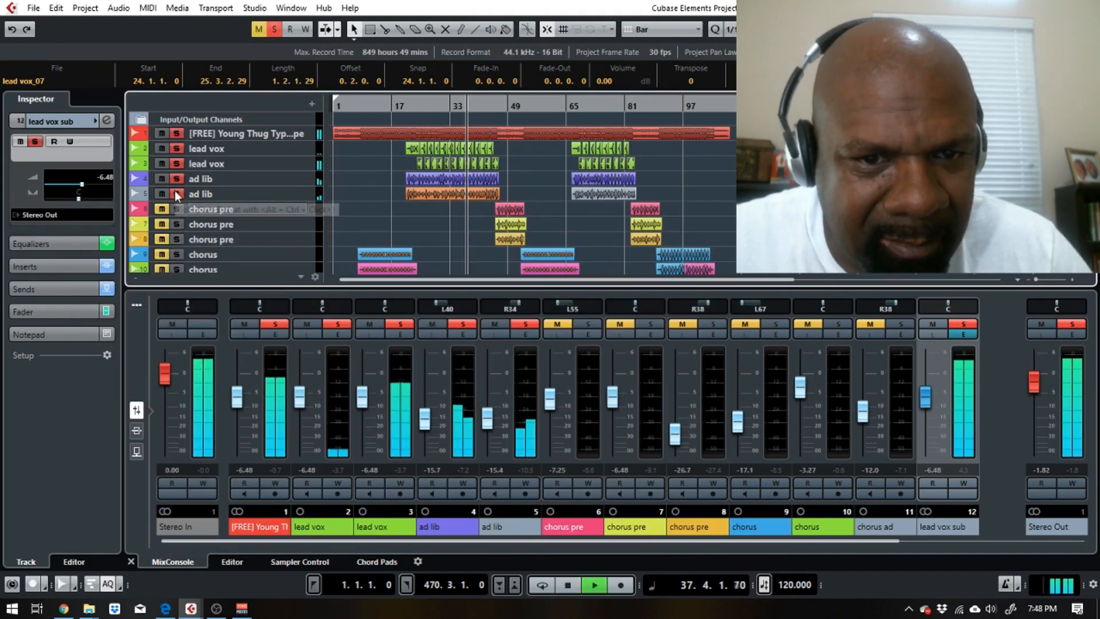
- Stop playback and unsolo both ad lib tracks, both lead vox tracks and the beat track
key("space")
left_click(176, 194)
left_click(176, 179)
left_click(176, 164)
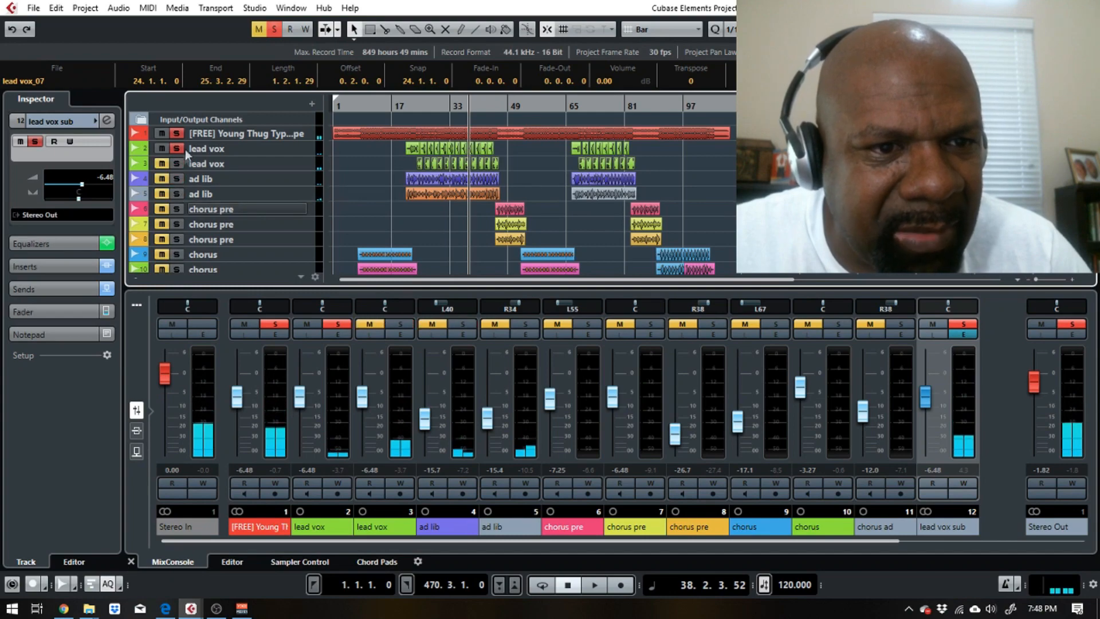
left_click(182, 148)
left_click(183, 133)
scroll(243, 208, "down", 3)
scroll(243, 209, "up", 3)
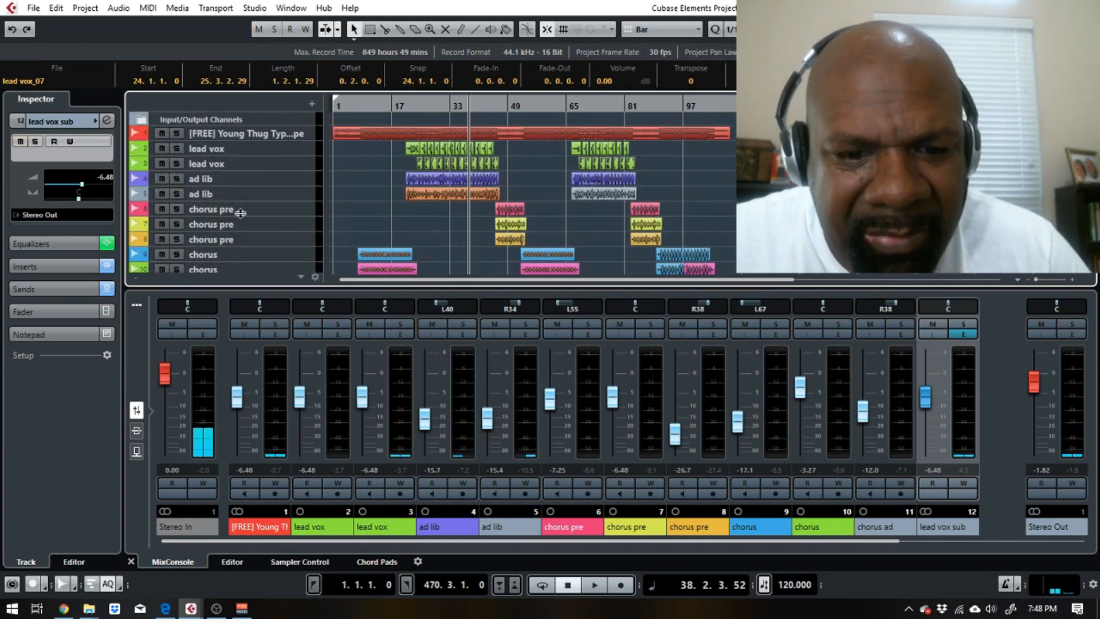
scroll(240, 213, "down", 3)
scroll(240, 213, "up", 3)
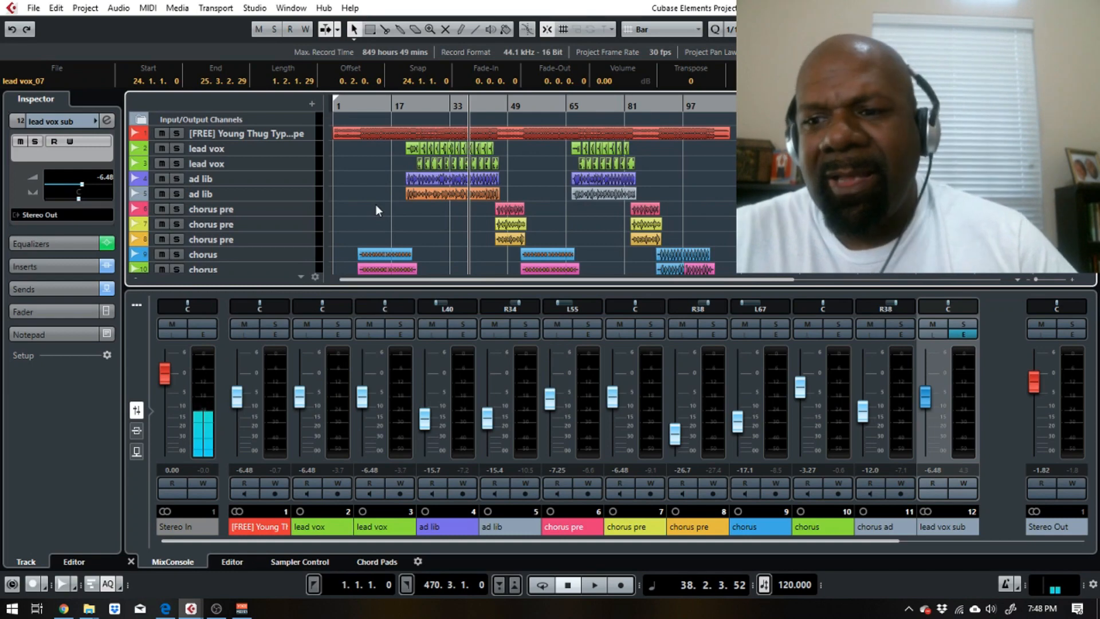
- Save the project
left_click(25, 9)
left_click(54, 73)
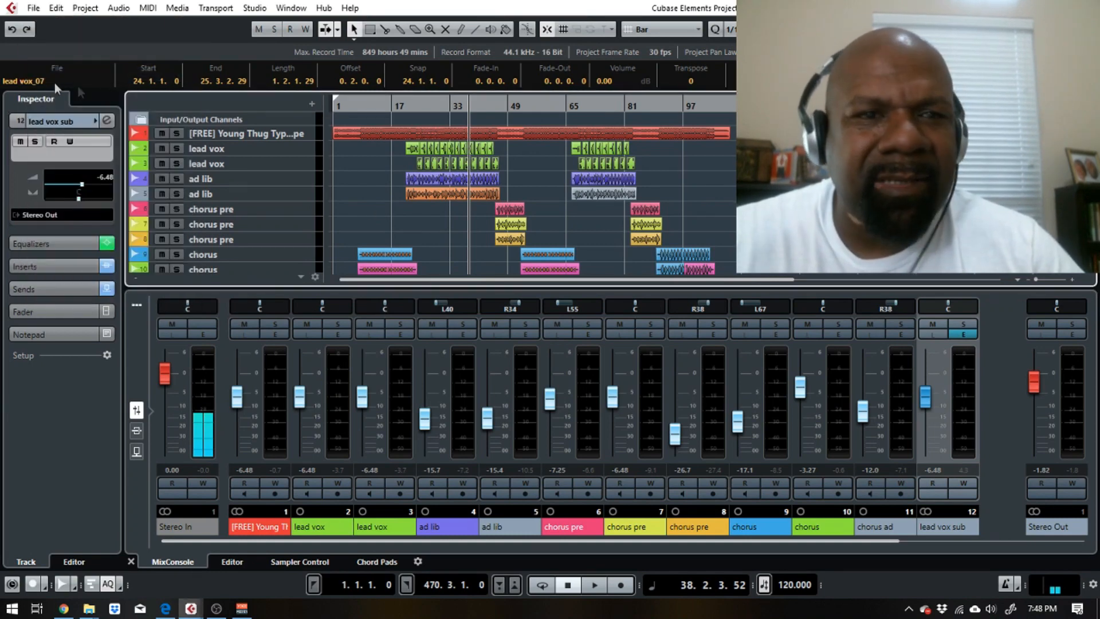